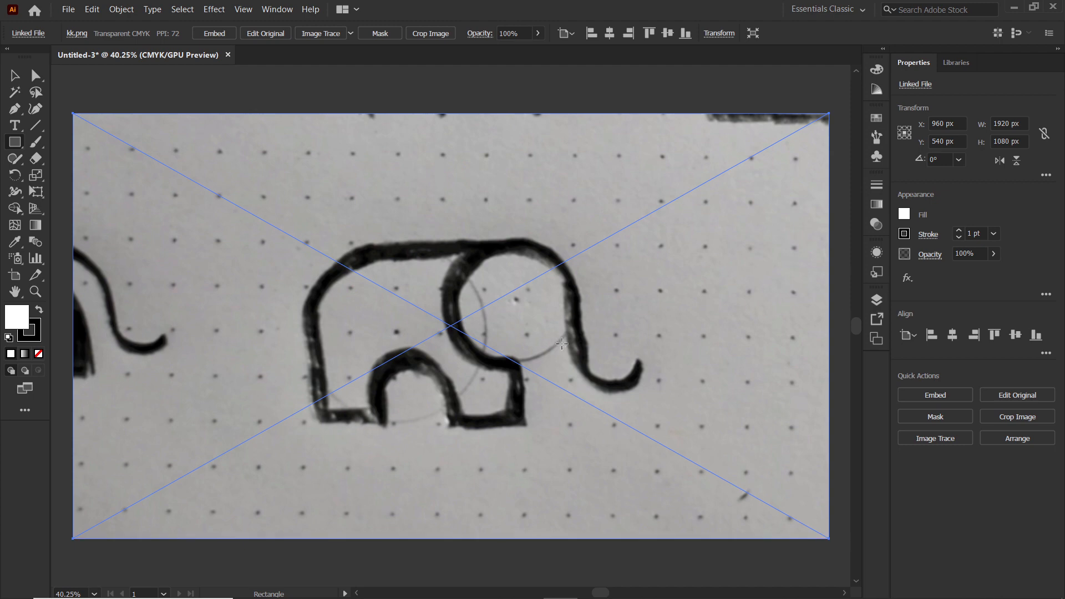
- Set the opacity of the placed elephant sketch image to 25%
left_click(971, 253)
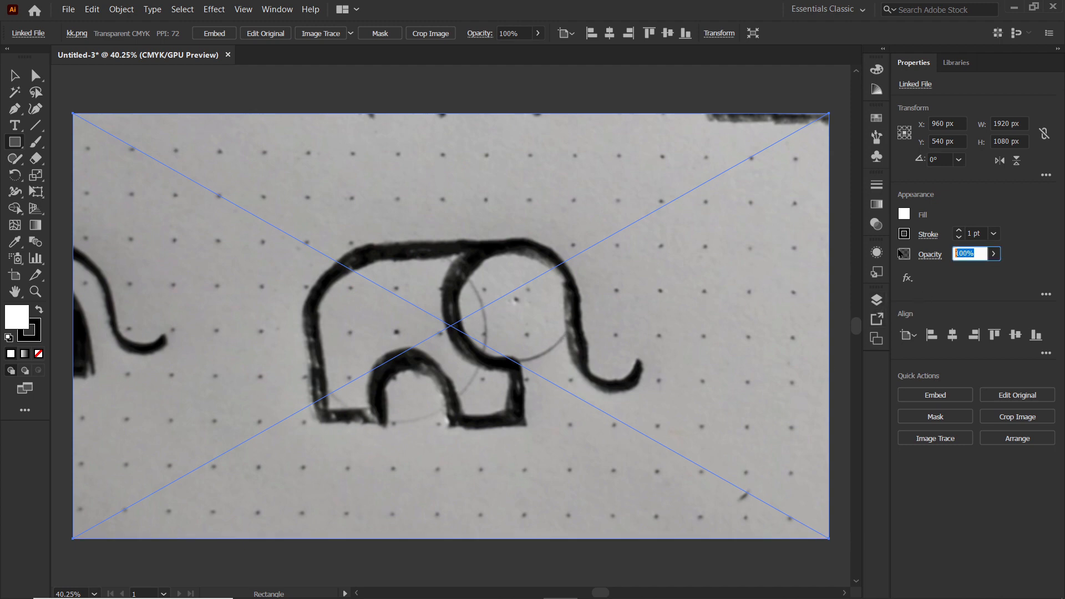
type("25")
key("Return")
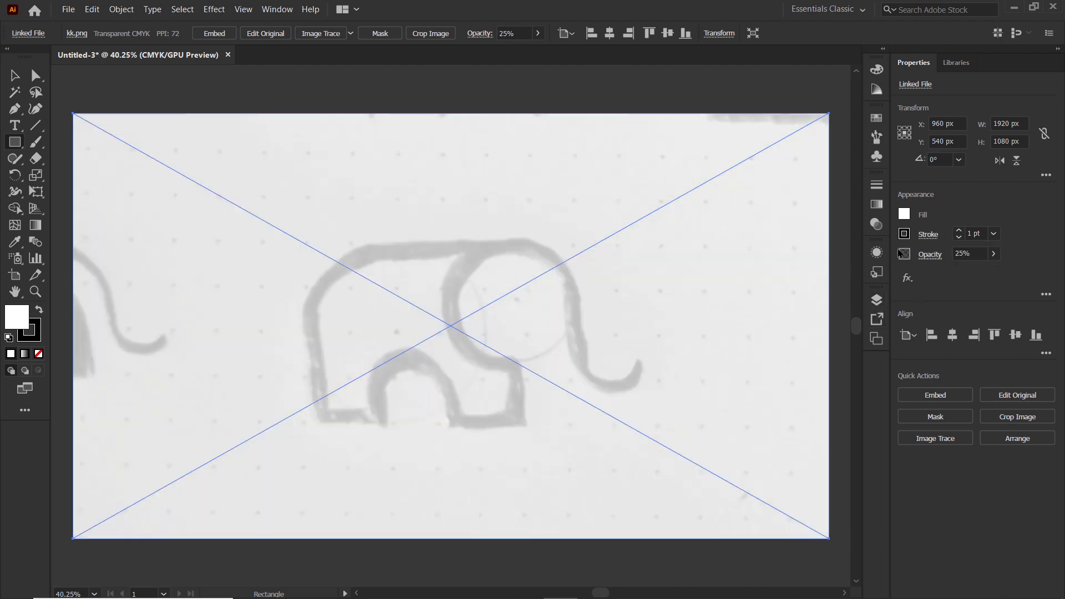
- Lock the linked sketch image inside Layer 1 in the Layers panel
left_click(287, 14)
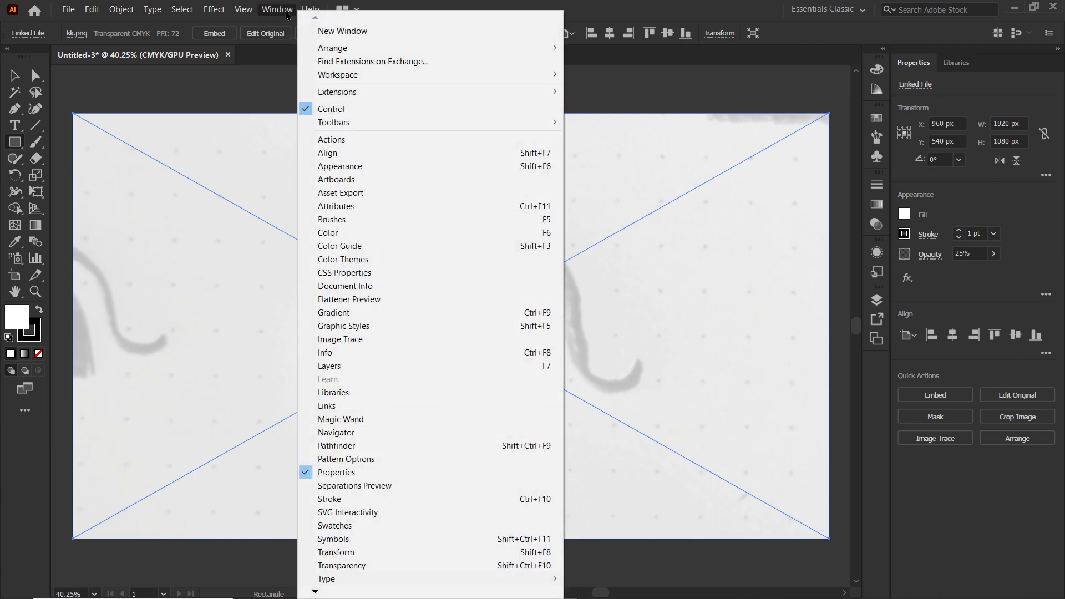
left_click(349, 367)
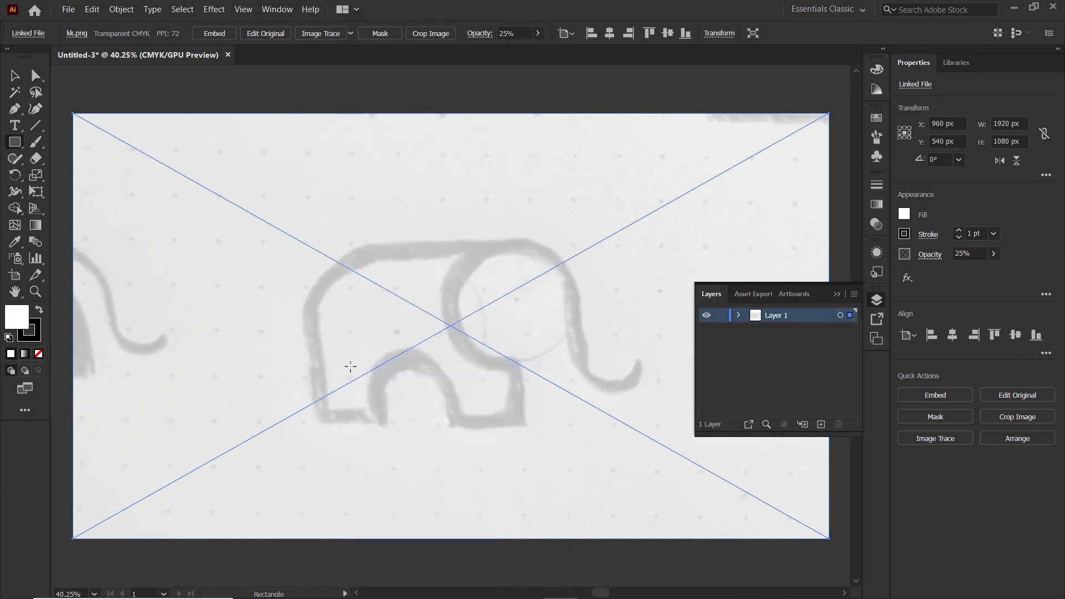
left_click(739, 316)
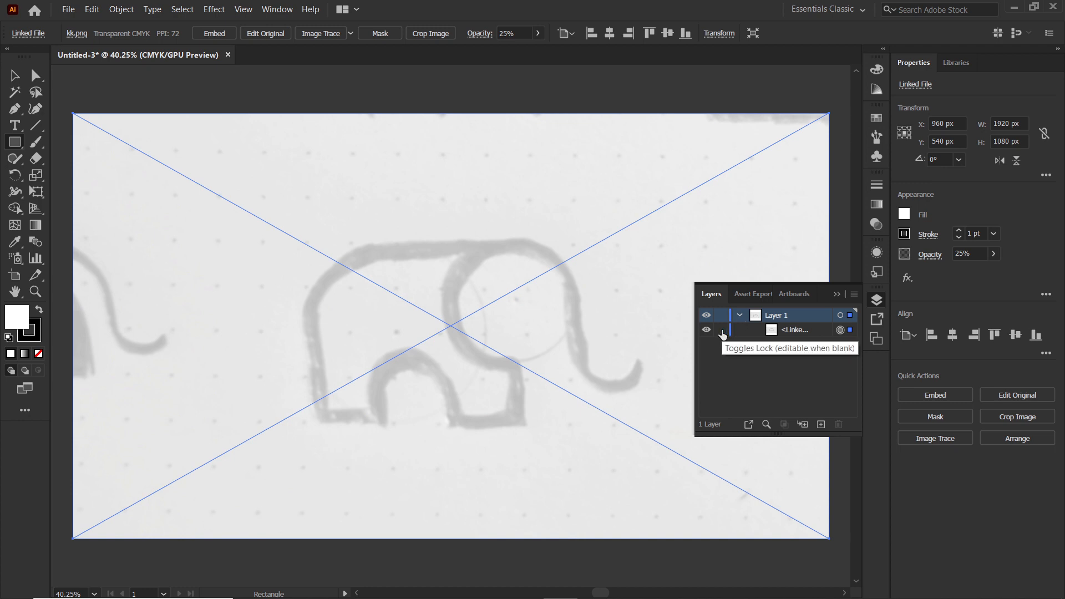
left_click(722, 331)
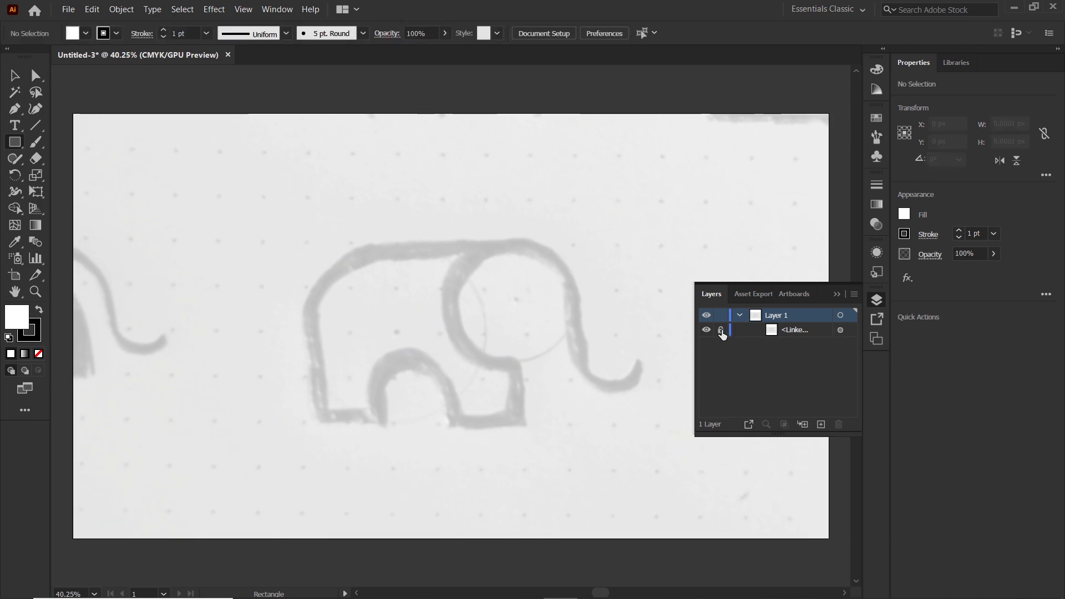
left_click(835, 293)
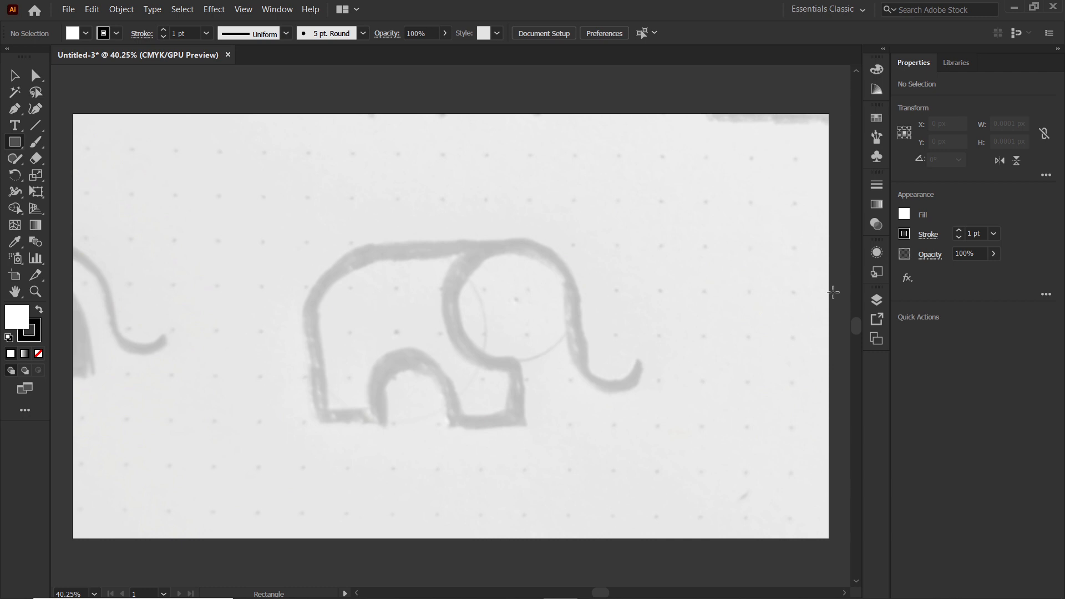
- Draw a square about 111 px wide where the elephant's head meets the front leg
key("v")
left_click_drag(15, 142, 57, 144)
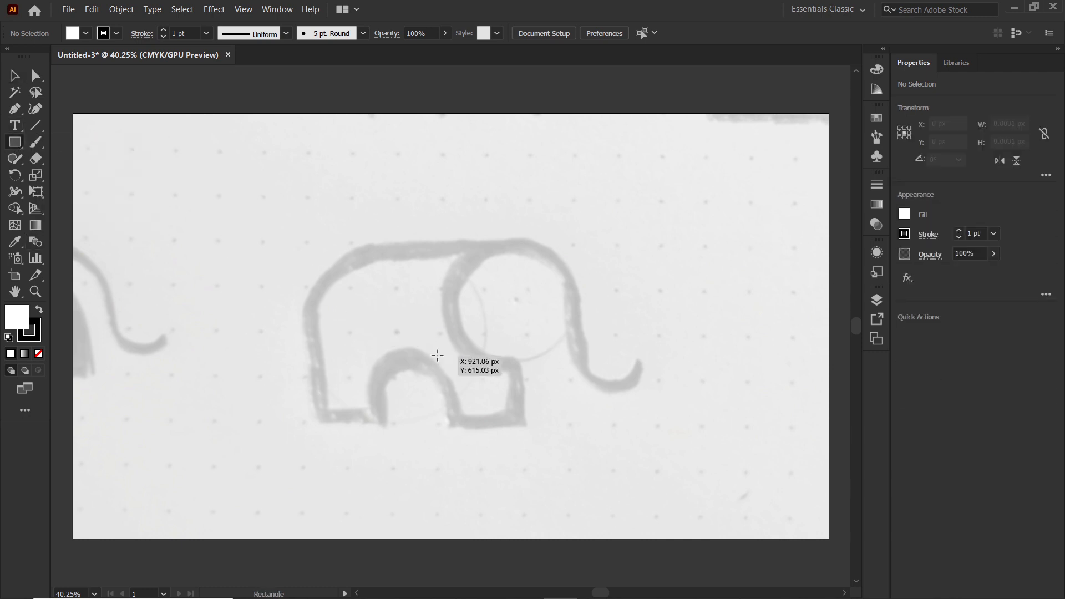
left_click_drag(497, 340, 541, 383)
key("v")
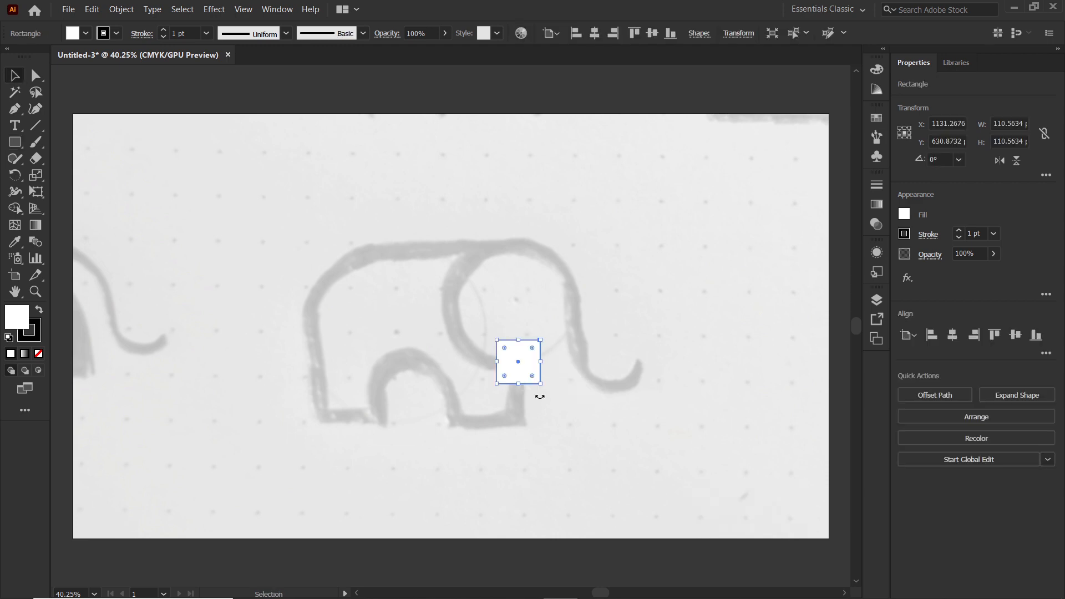
- Give the square no fill and a dark blue stroke with a weight of 4 pt
left_click(86, 33)
left_click(9, 58)
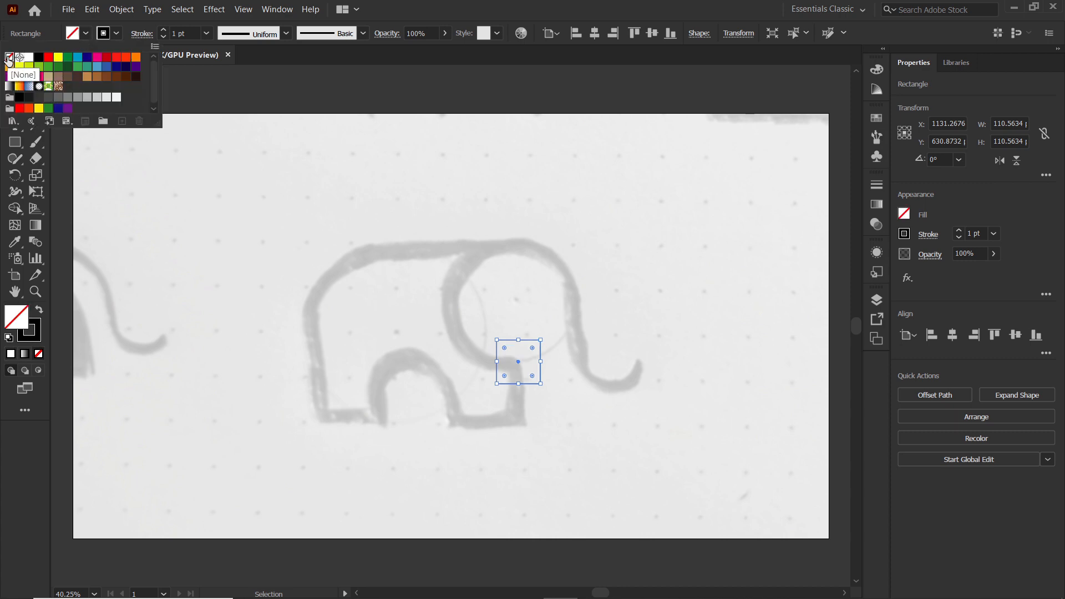
left_click(116, 35)
left_click(116, 35)
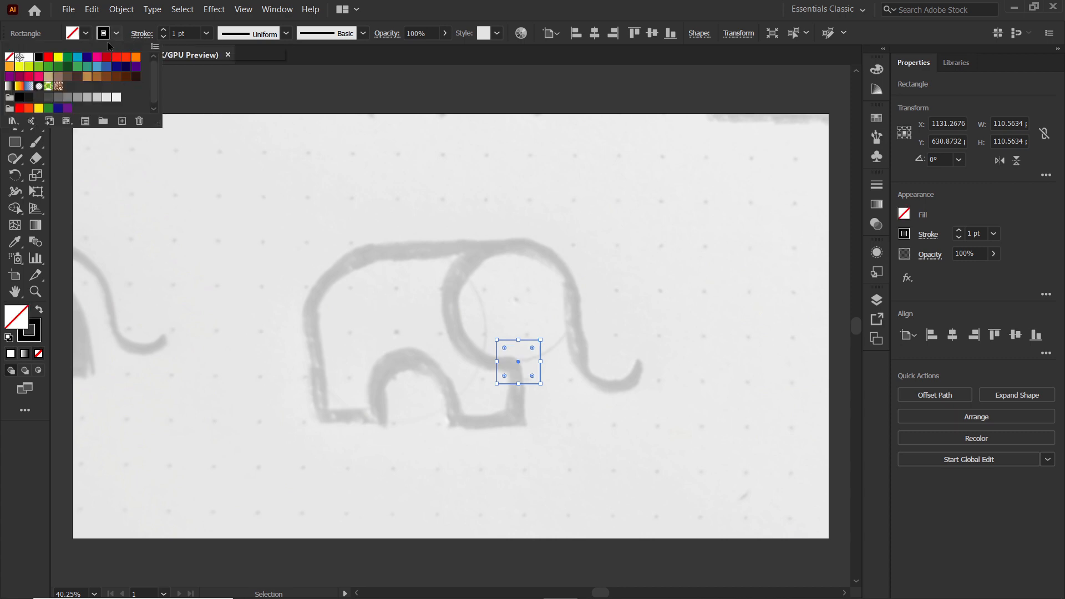
left_click(87, 58)
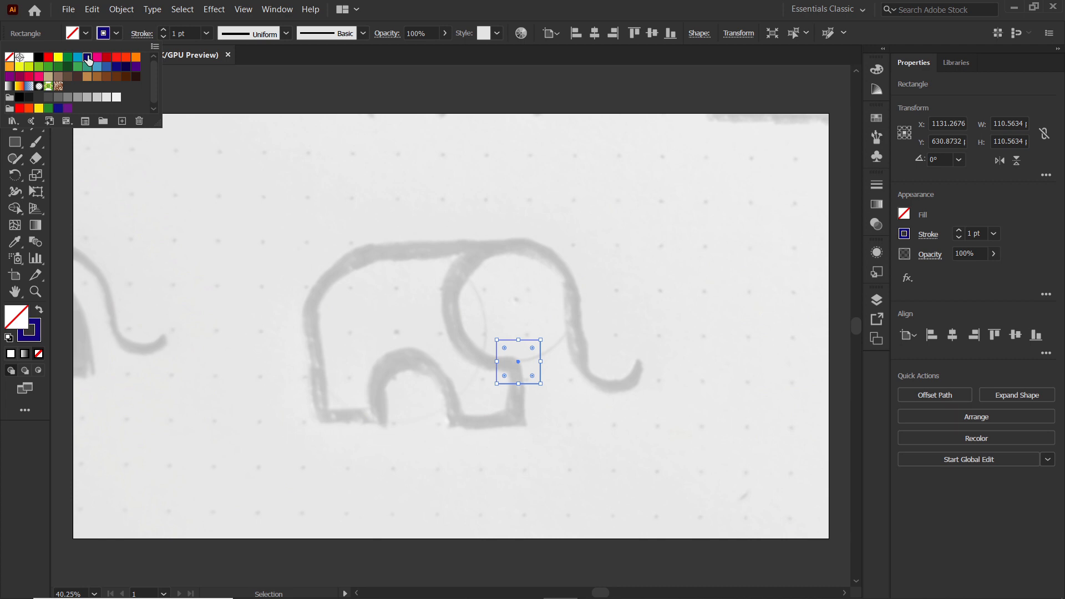
left_click_drag(186, 32, 168, 35)
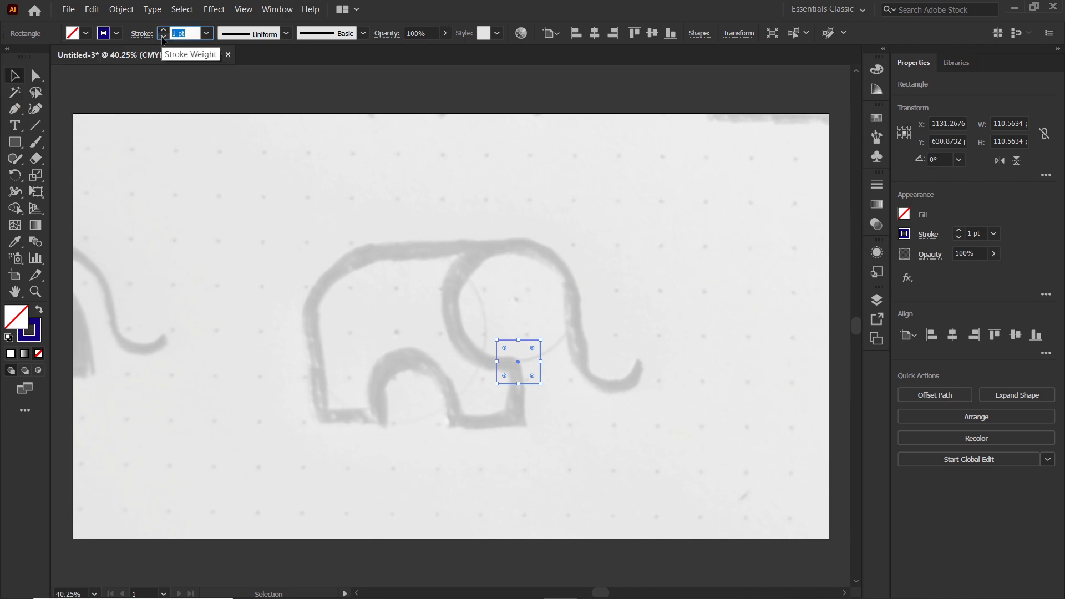
type("4")
key("Return")
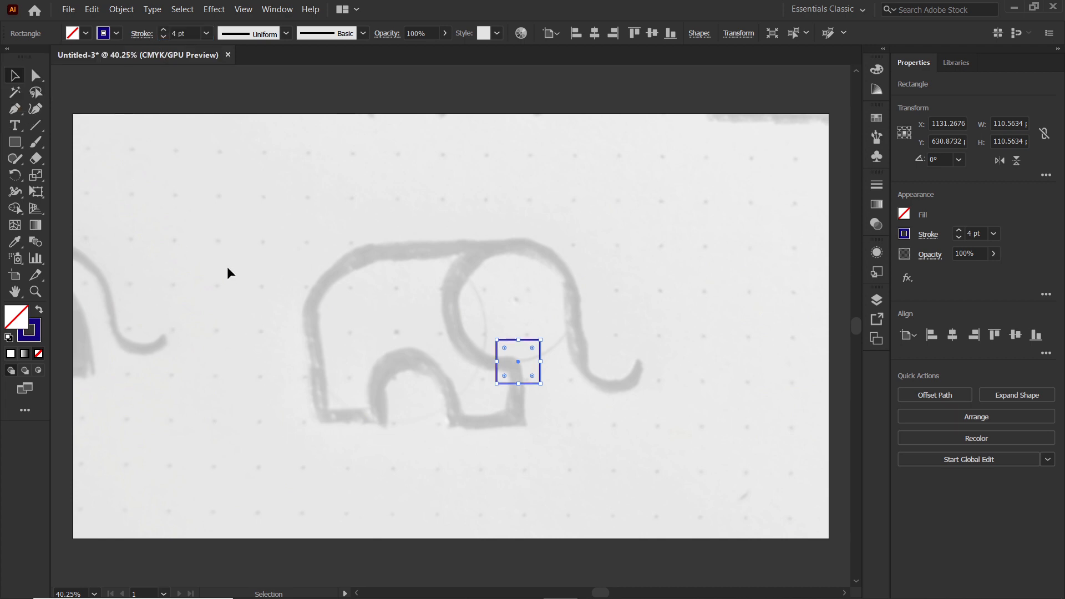
- Build a Fibonacci layout by copying the small square directly below itself and adding adjoining squares about 221, 332 and 553 px wide
left_click_drag(506, 339, 505, 383)
key("m")
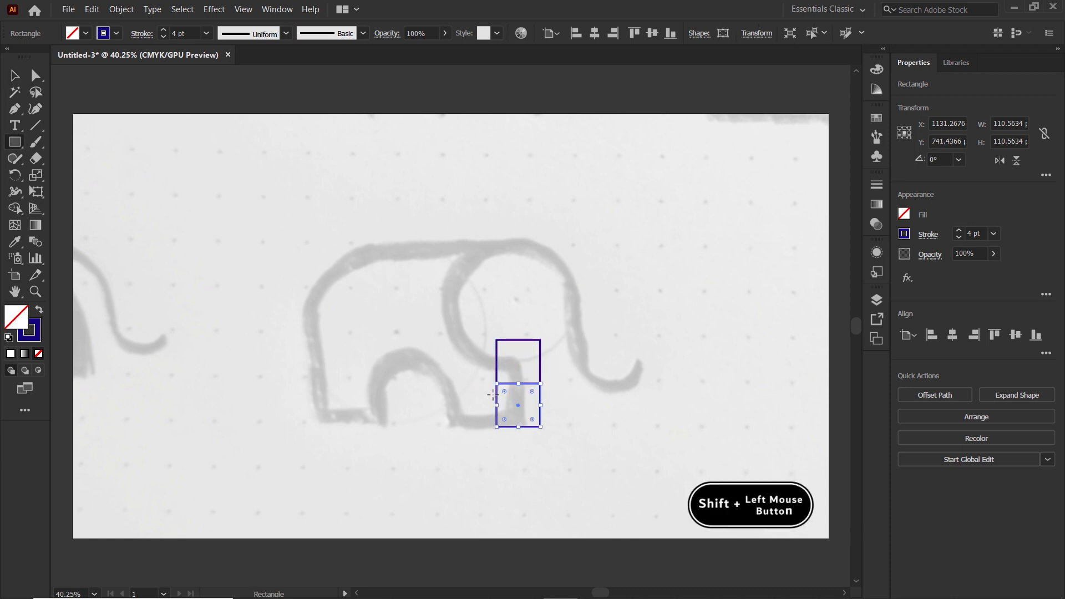
left_click_drag(541, 340, 623, 429)
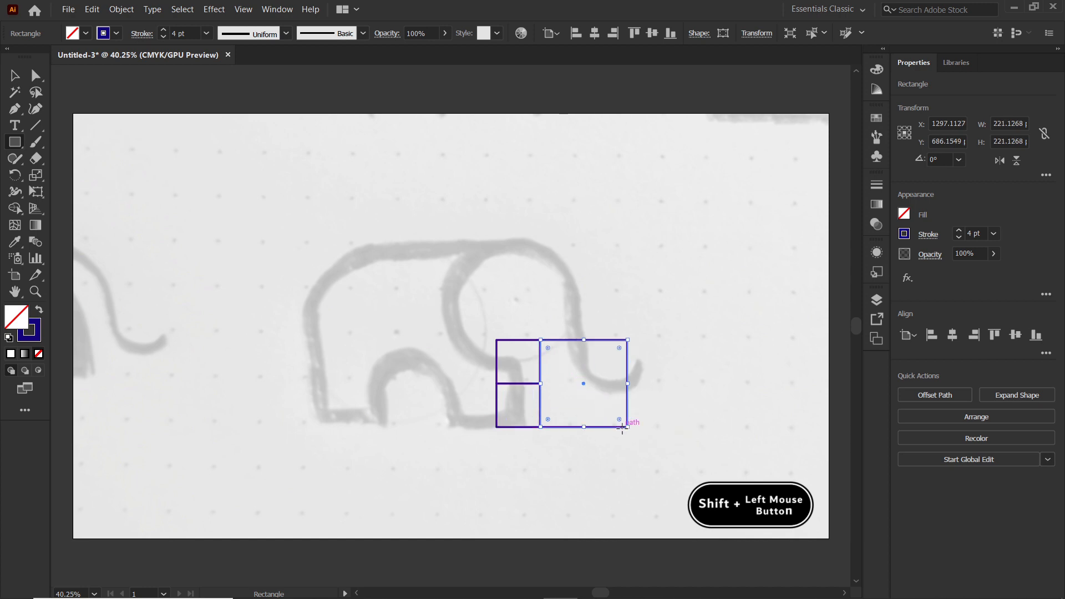
left_click_drag(497, 340, 627, 209)
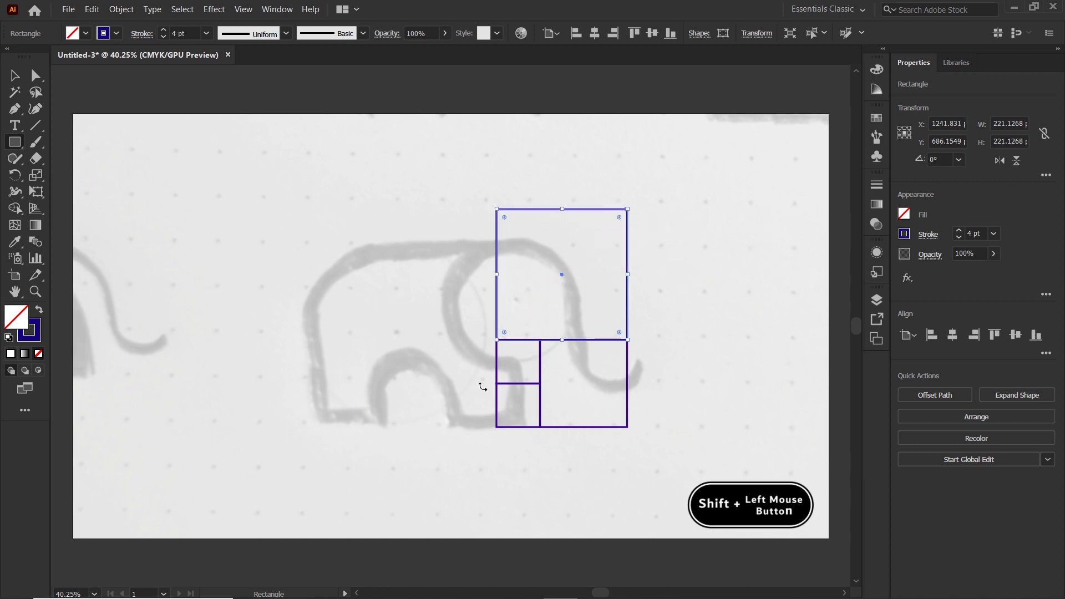
mouse_move(497, 426)
left_mouse_down()
mouse_move(297, 228)
mouse_move(288, 205)
mouse_move(296, 209)
left_mouse_up()
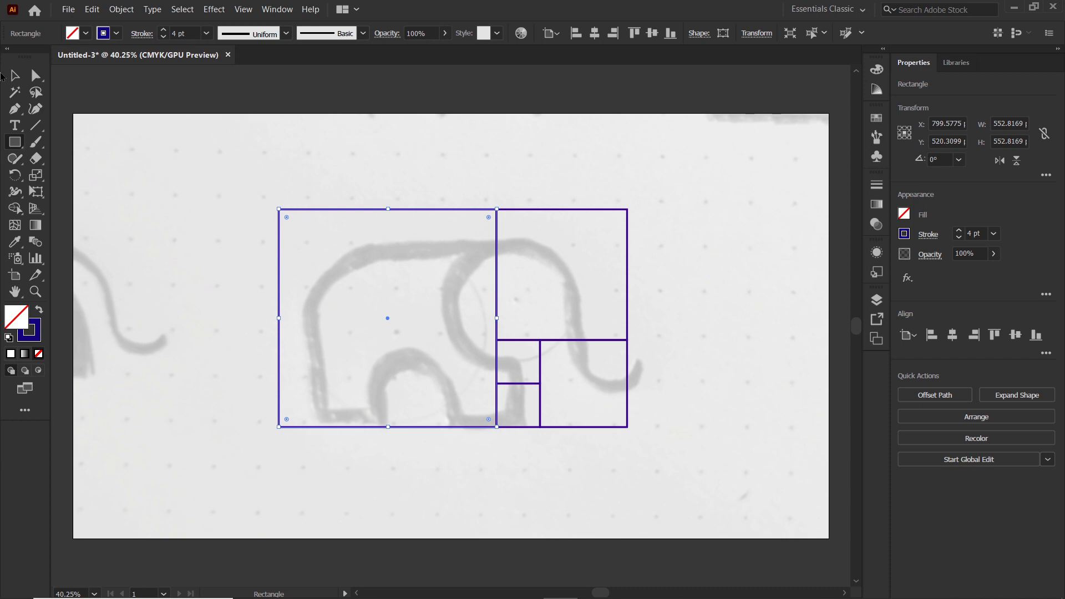
- Draw circles filling the three larger squares and the lower small square with the Ellipse tool
left_click_drag(13, 143, 62, 181)
left_click_drag(627, 209, 494, 341)
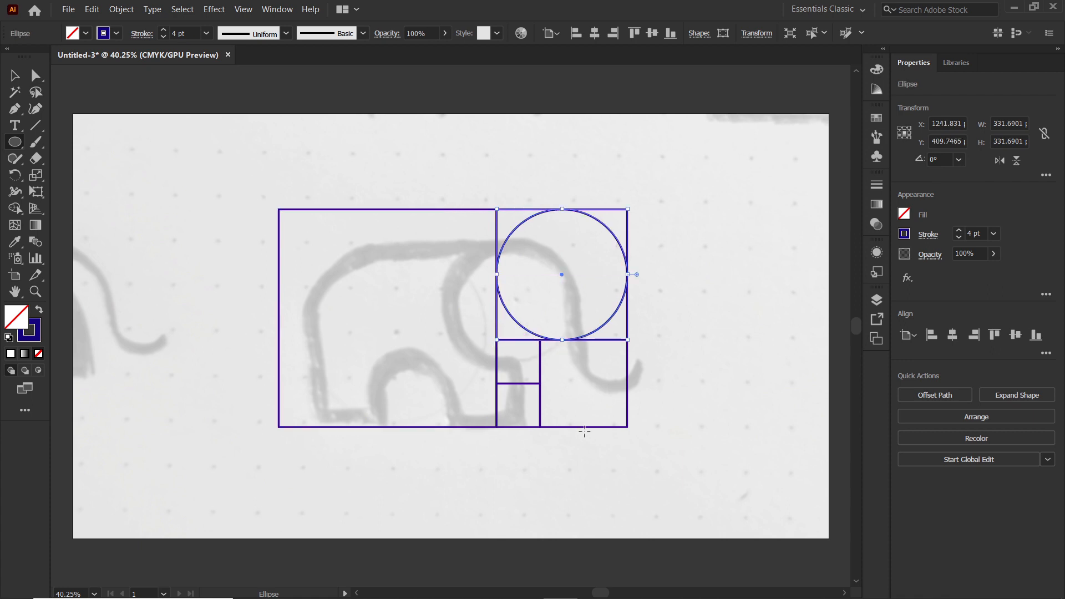
left_click_drag(627, 427, 541, 341)
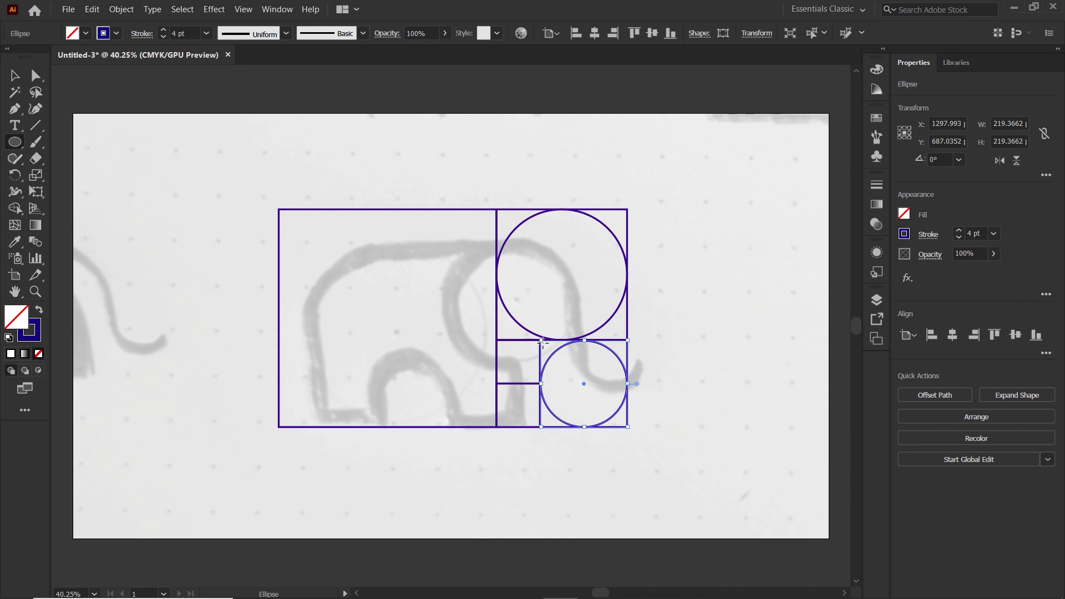
left_click_drag(496, 426, 540, 384)
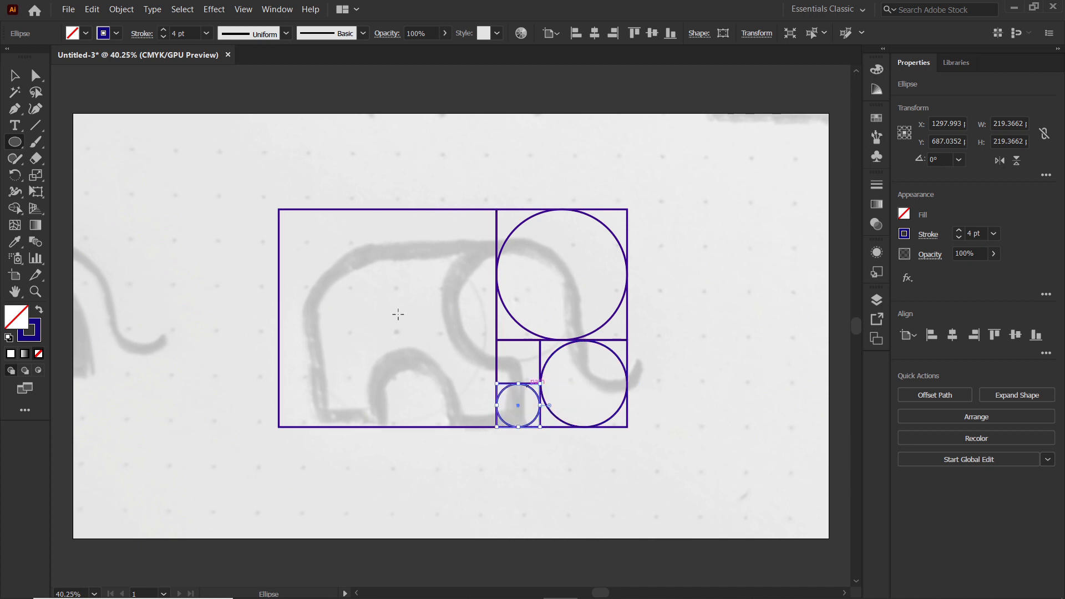
left_click_drag(278, 210, 496, 428)
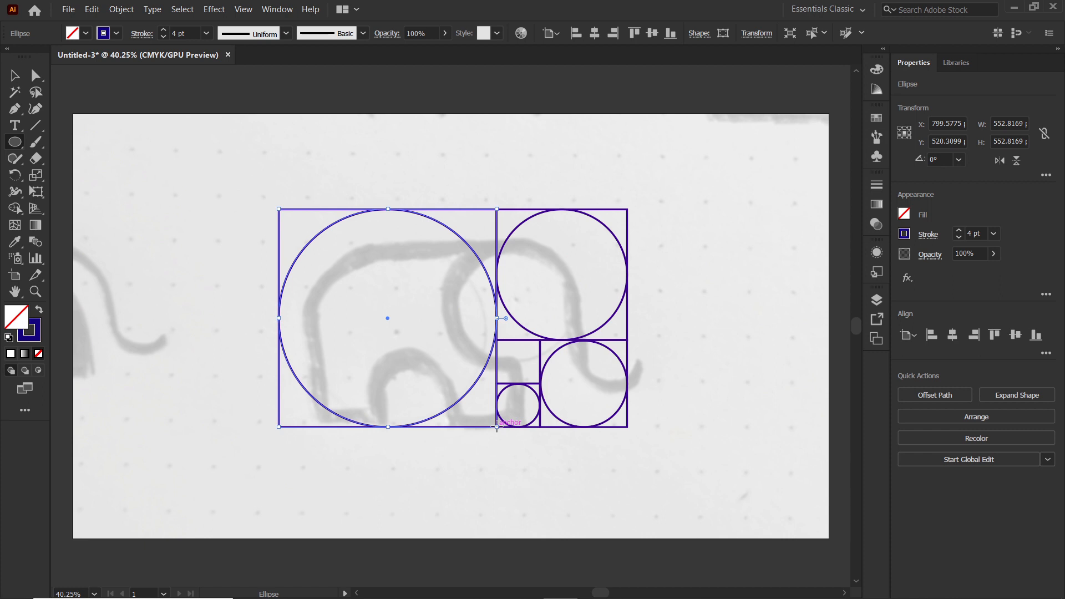
- Delete all the construction squares, keeping only the four circles
key("v")
left_click_drag(513, 332, 520, 349)
key("Delete")
left_click(497, 388)
key("Delete")
left_click(538, 356)
key("Delete")
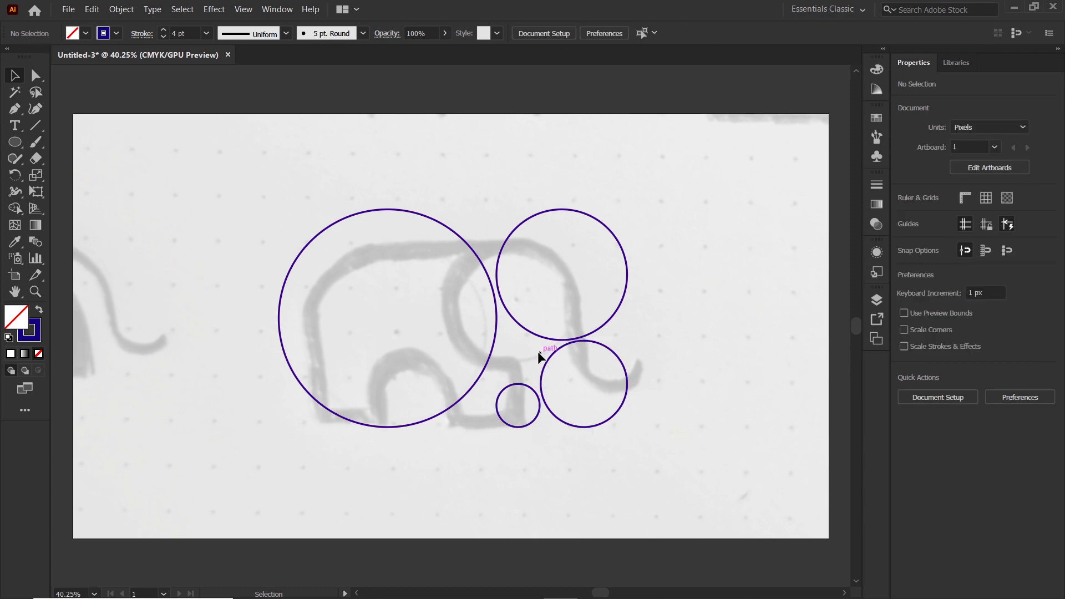
- Align all four circles to a common centre horizontally and vertically, and move them beside the elephant's trunk
left_click_drag(285, 181, 696, 444)
left_click(277, 9)
left_click(334, 152)
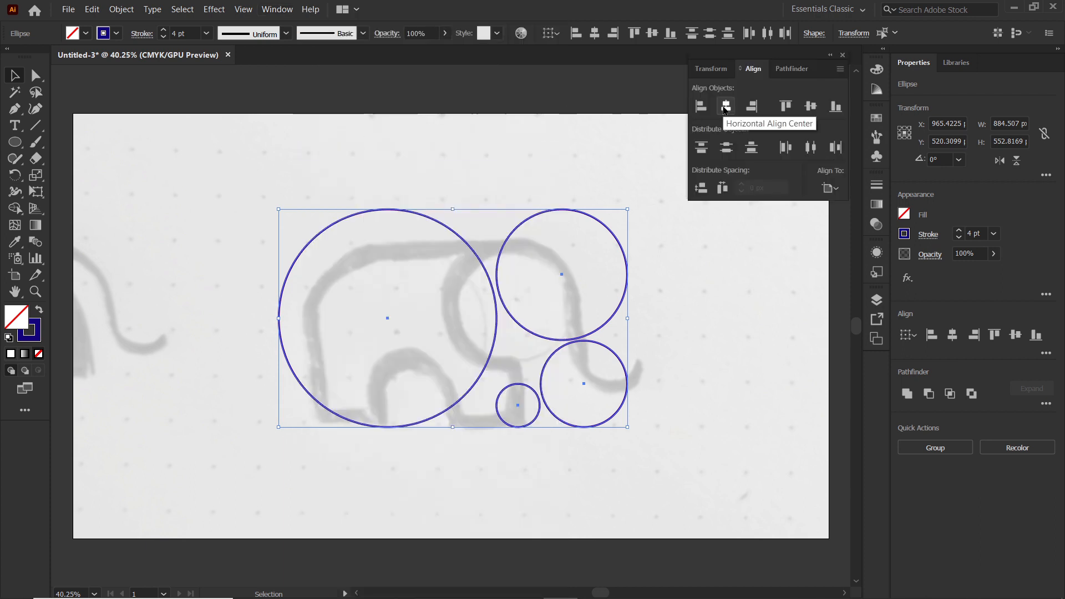
left_click(725, 106)
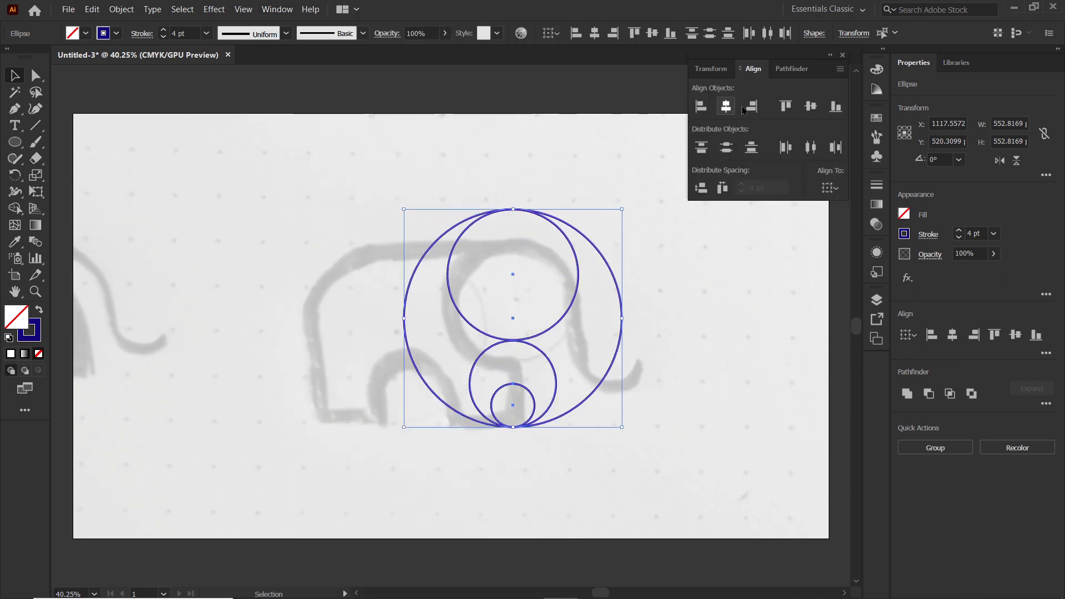
left_click(811, 106)
left_click_drag(479, 241, 680, 239)
- Show the rulers and place a horizontal guide along the elephant's back and a vertical guide along its rear edge
left_click(243, 10)
mouse_move(386, 428)
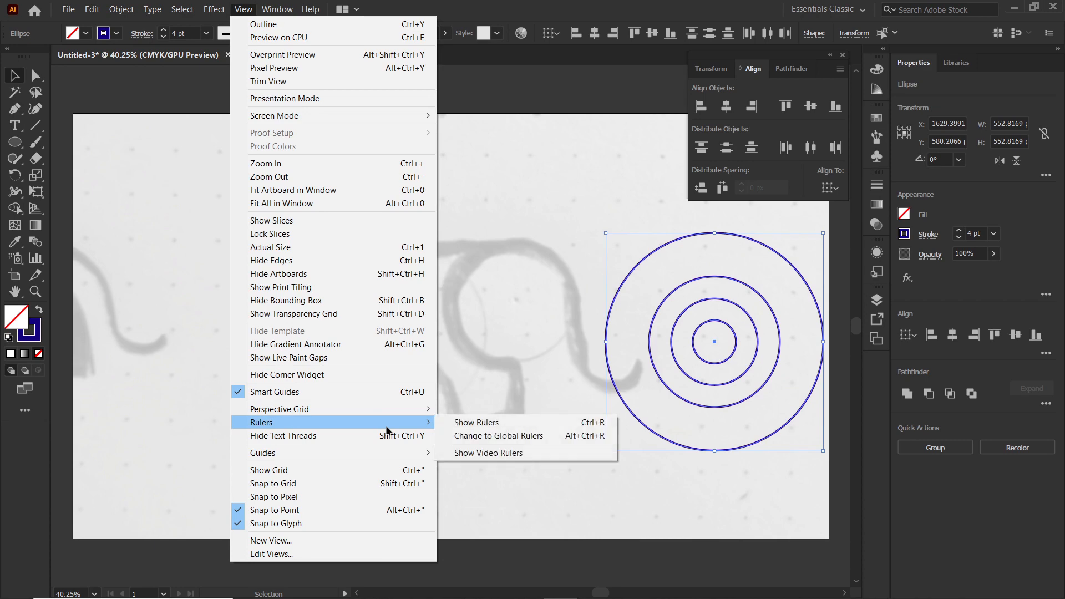
left_click(454, 424)
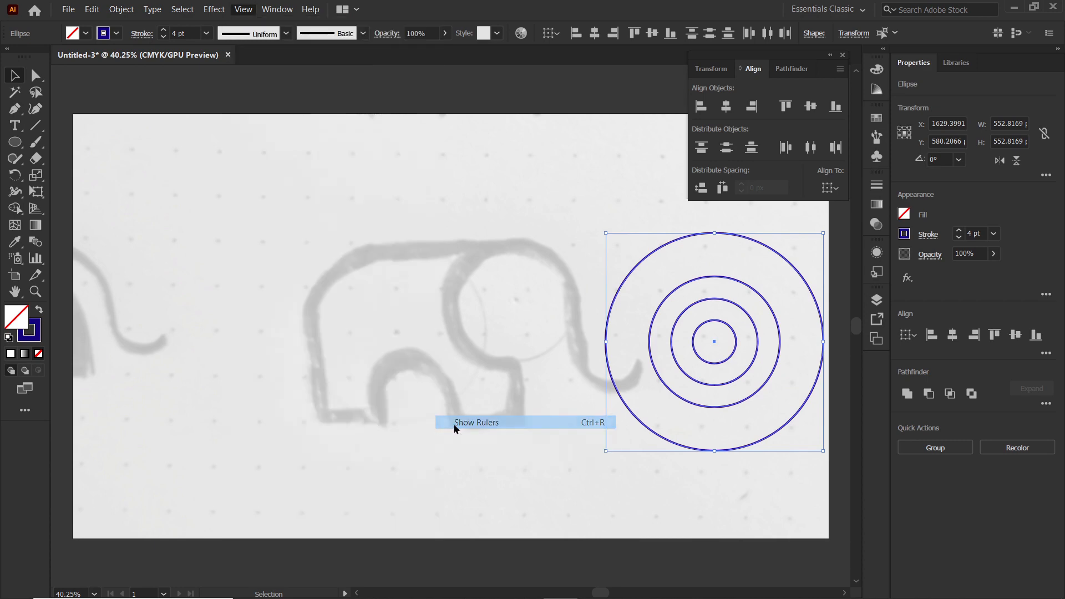
left_click(453, 422)
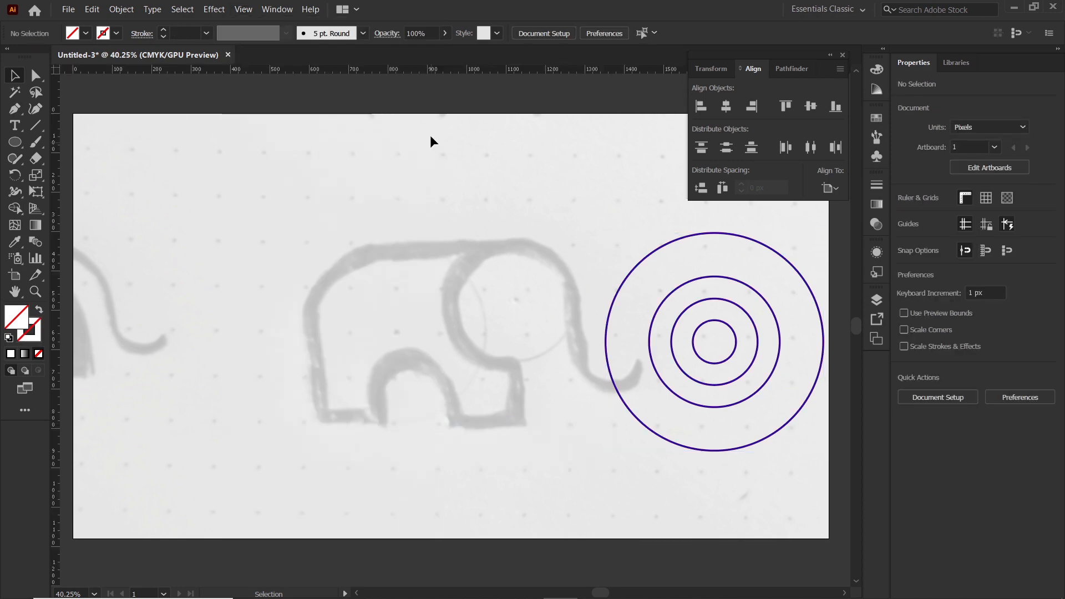
left_click_drag(424, 71, 412, 250)
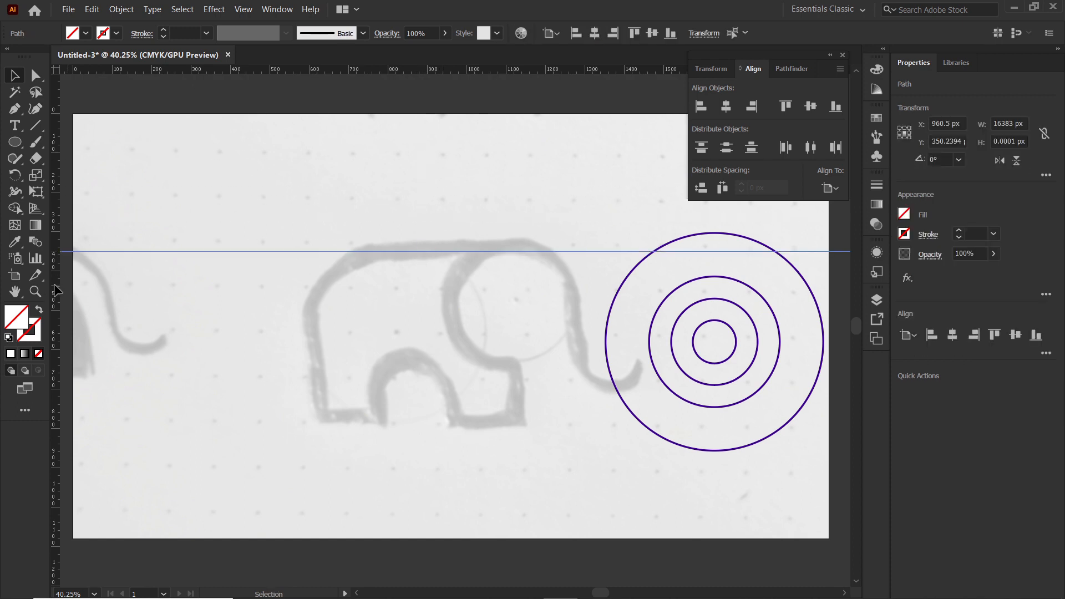
left_click_drag(58, 290, 314, 307)
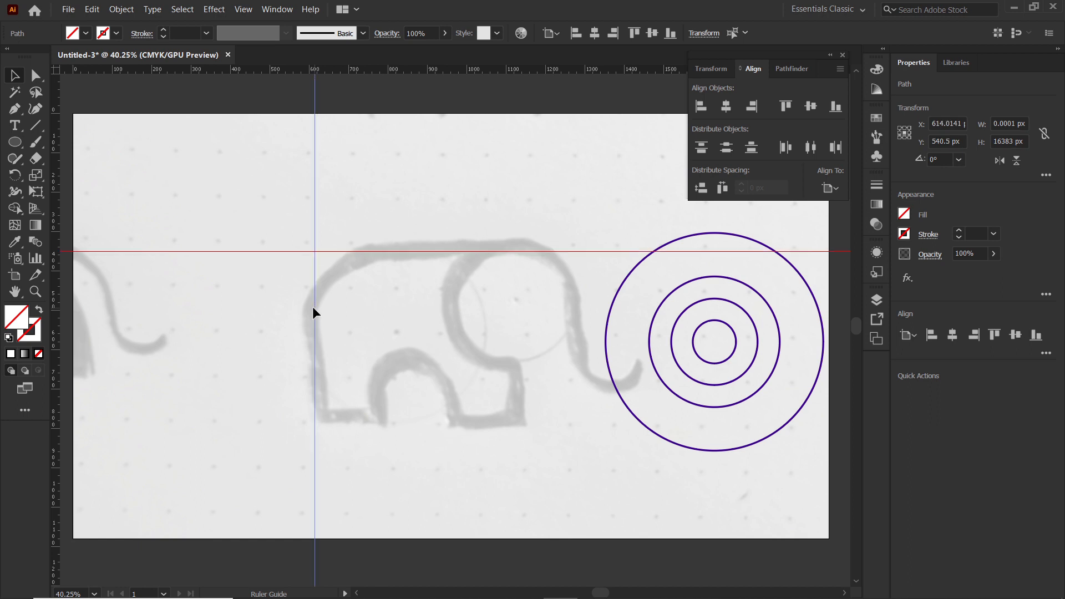
key("ctrl+shift+a")
- Move the concentric circles over the elephant's body against both guides and scale them proportionally to about 451 px wide overall
left_click_drag(793, 277, 497, 281)
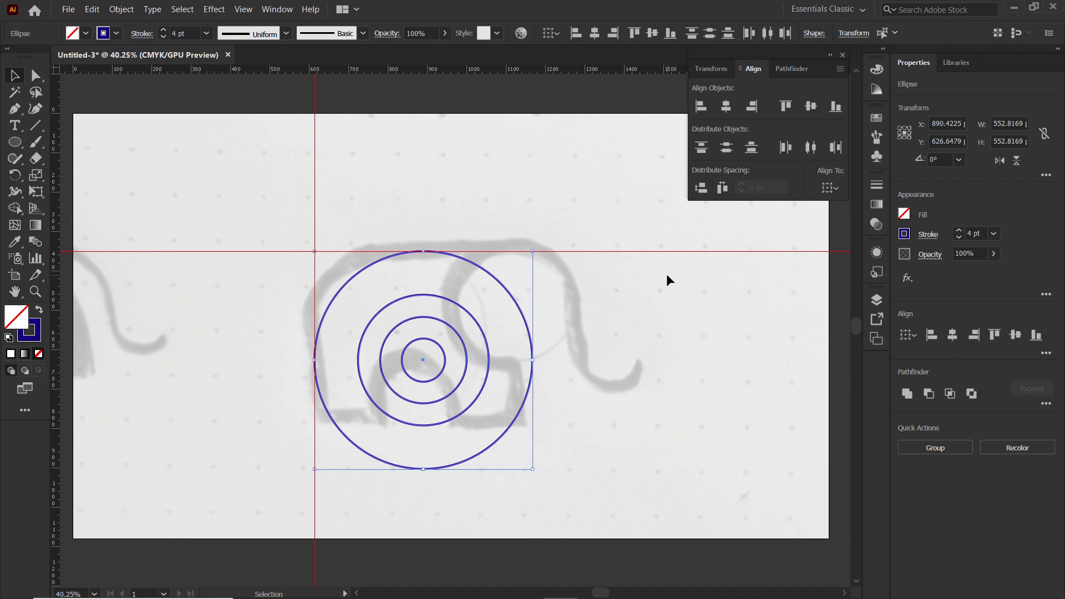
left_click_drag(533, 469, 491, 451)
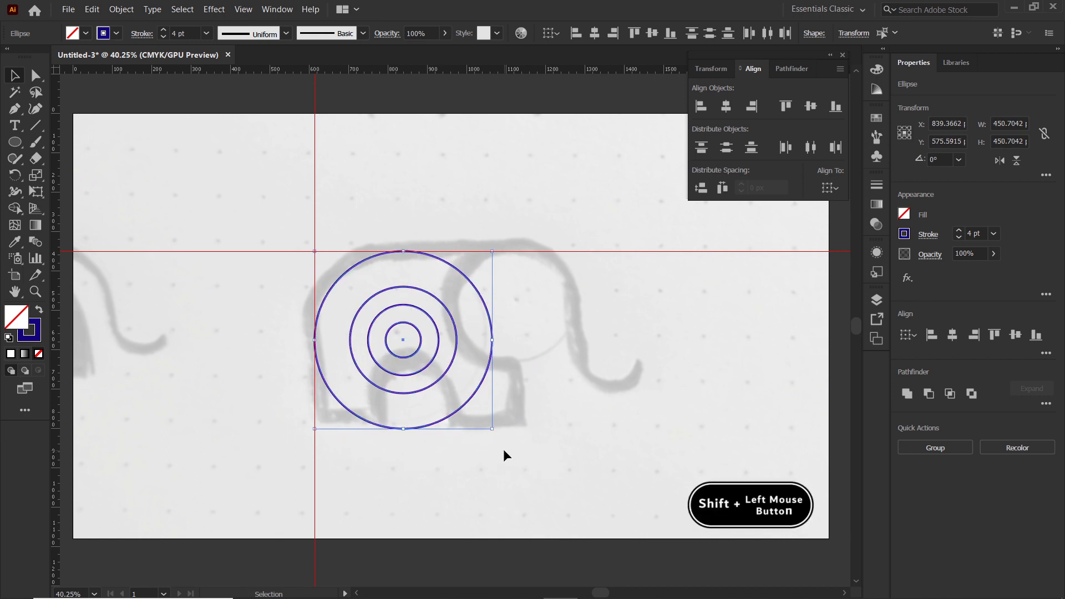
- Move the three inner circles off the elephant, and place the largest of them over the head, touching the horizontal guide
left_click(464, 407, "shift")
left_click_drag(371, 296, 703, 306)
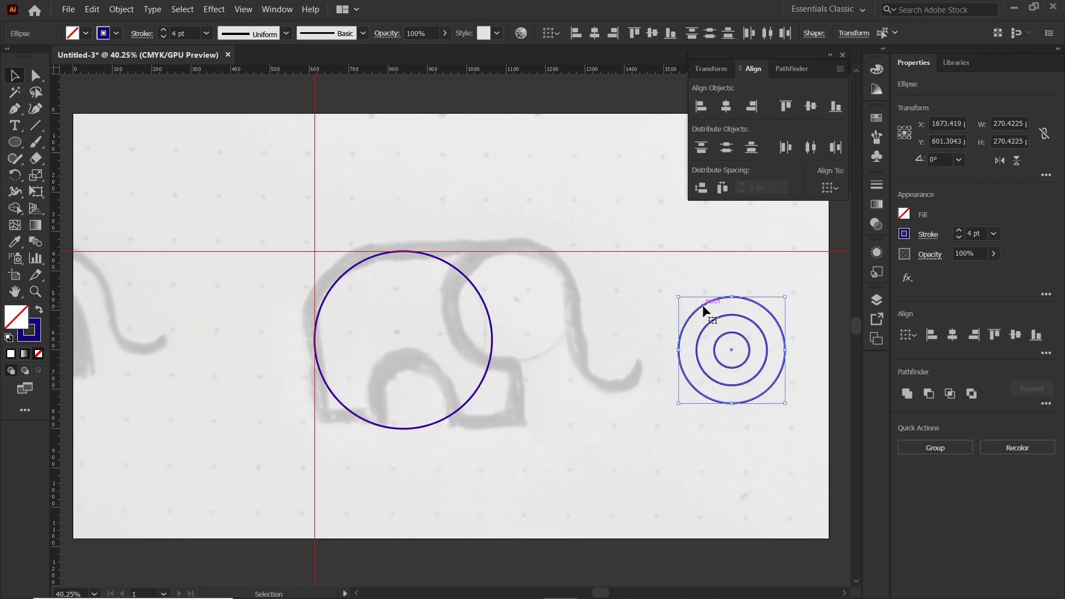
left_click(645, 308)
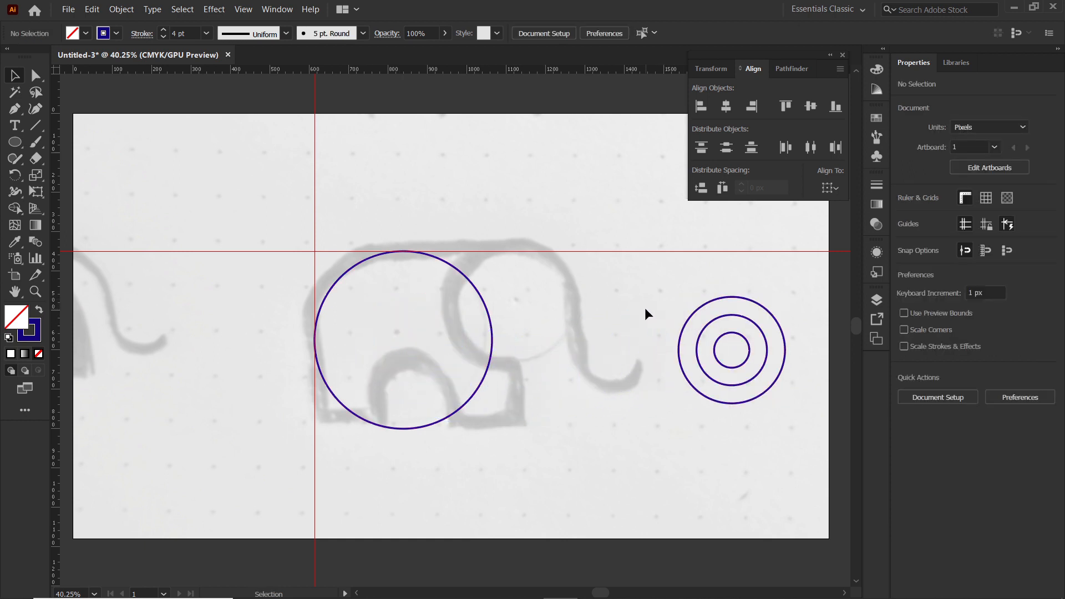
left_click_drag(738, 298, 511, 251)
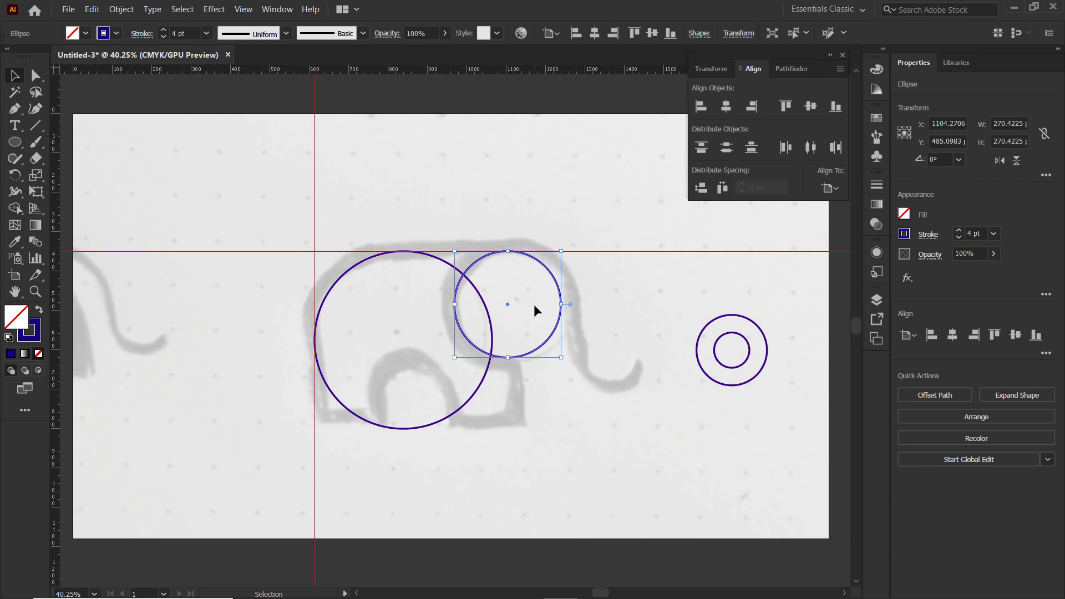
- Move the larger of the two leftover circles over the arch between the legs, and place a copy of it at the trunk's curl
left_click_drag(742, 318, 425, 364)
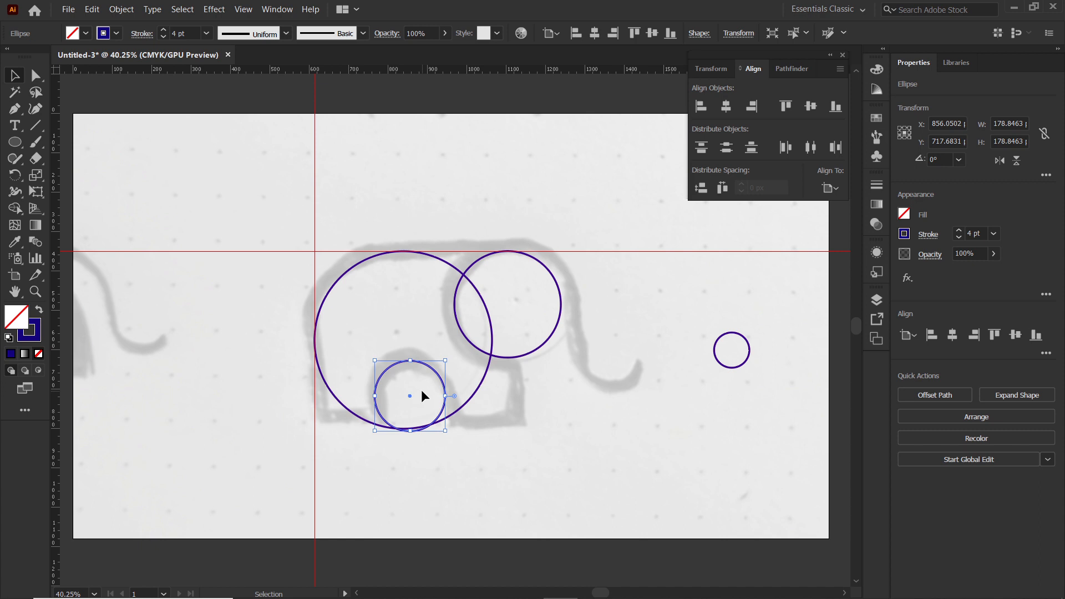
left_click_drag(388, 376, 569, 338)
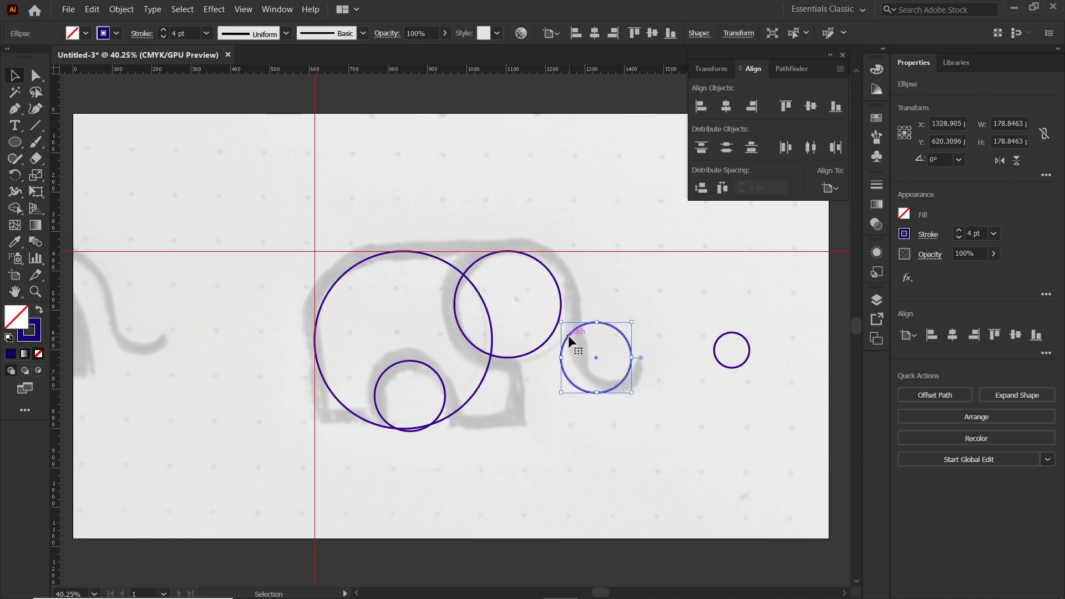
- Reduce the large body circle to its upper rear quarter arc by deleting its bottom and front anchor points
left_click(34, 74)
left_click(345, 277)
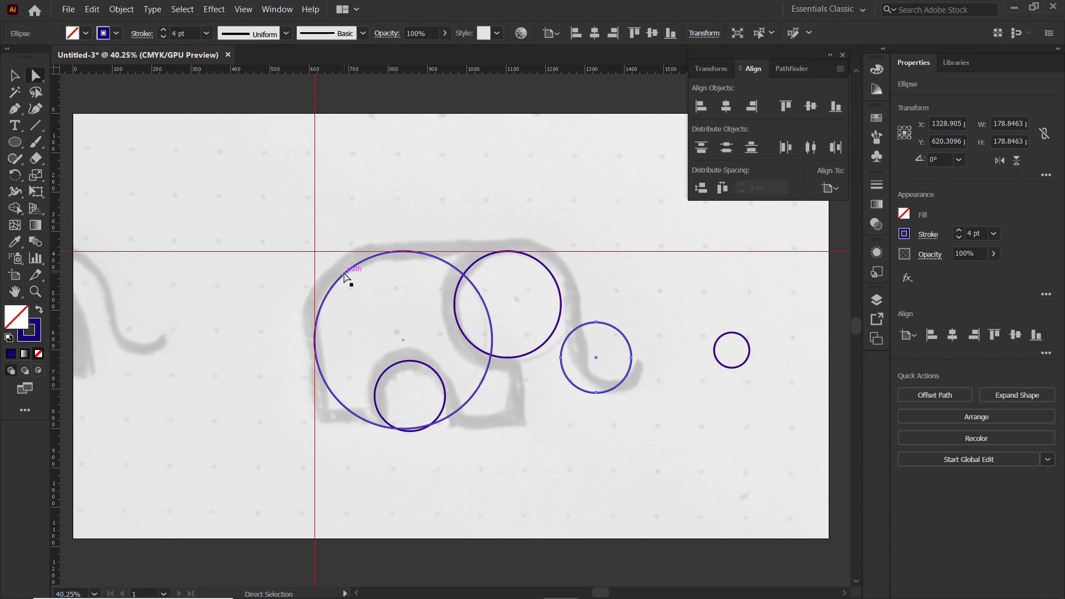
left_click(404, 431)
key("Delete")
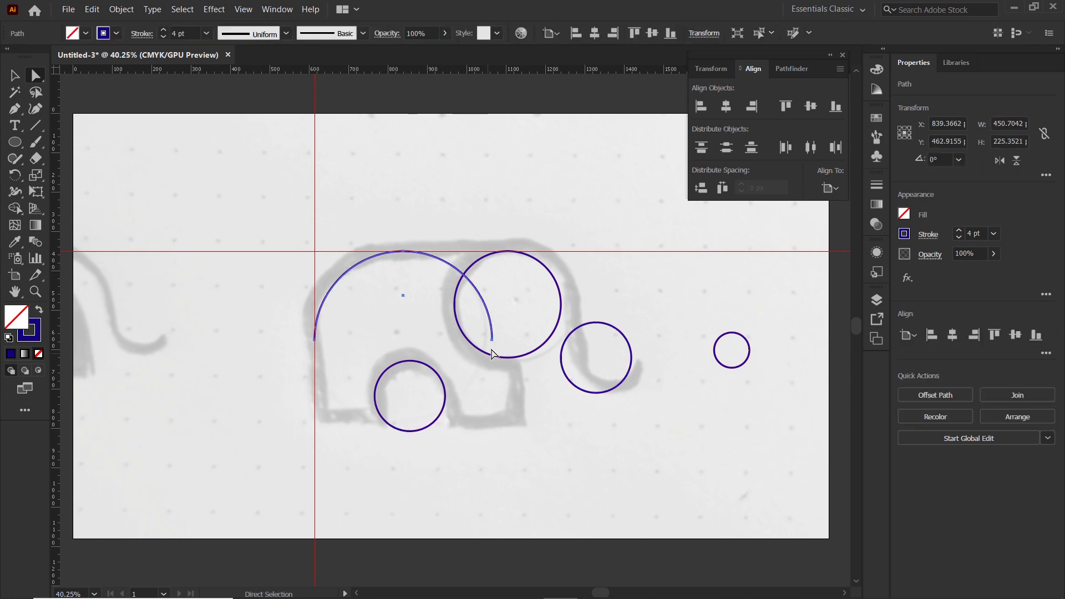
left_click_drag(506, 332, 488, 344)
key("Delete")
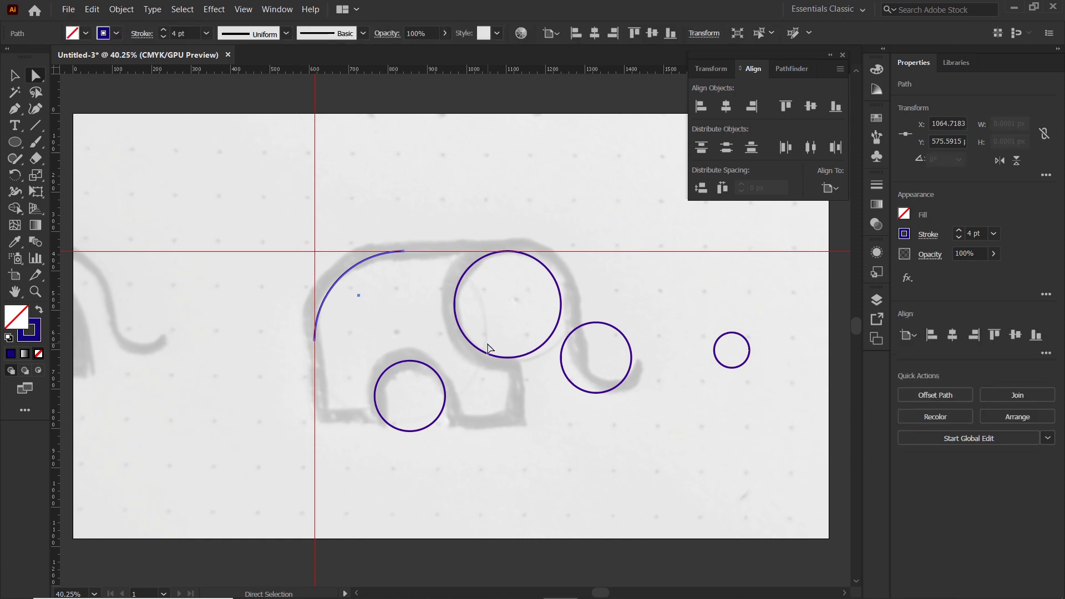
key("ctrl+shift+a")
- Open the leg-arch circle into an upper half arc and the trunk circle into a lower half arc by deleting one anchor point each
left_click(411, 432)
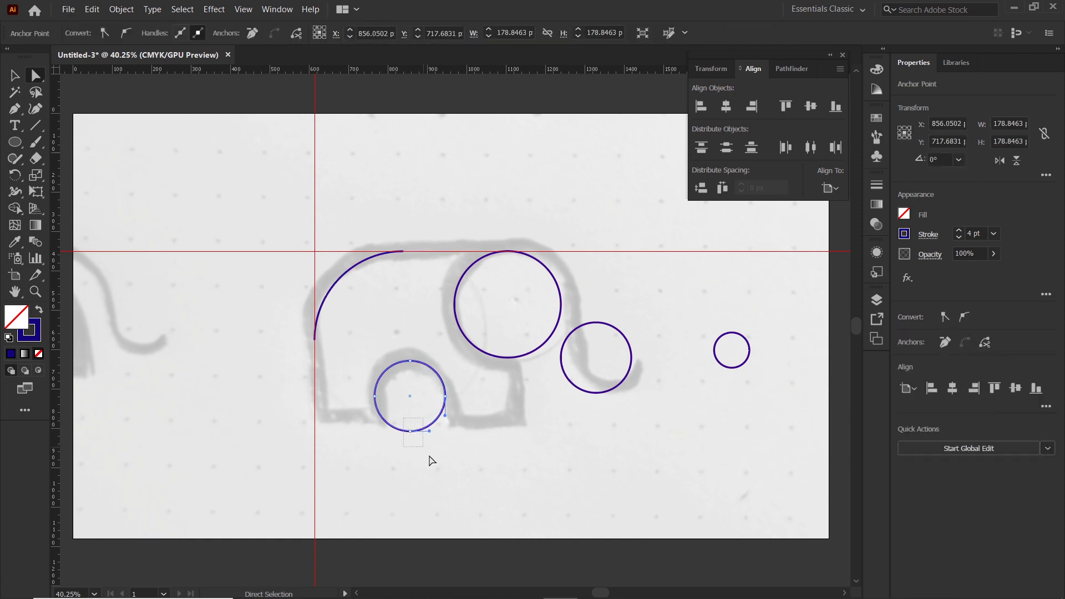
key("Delete")
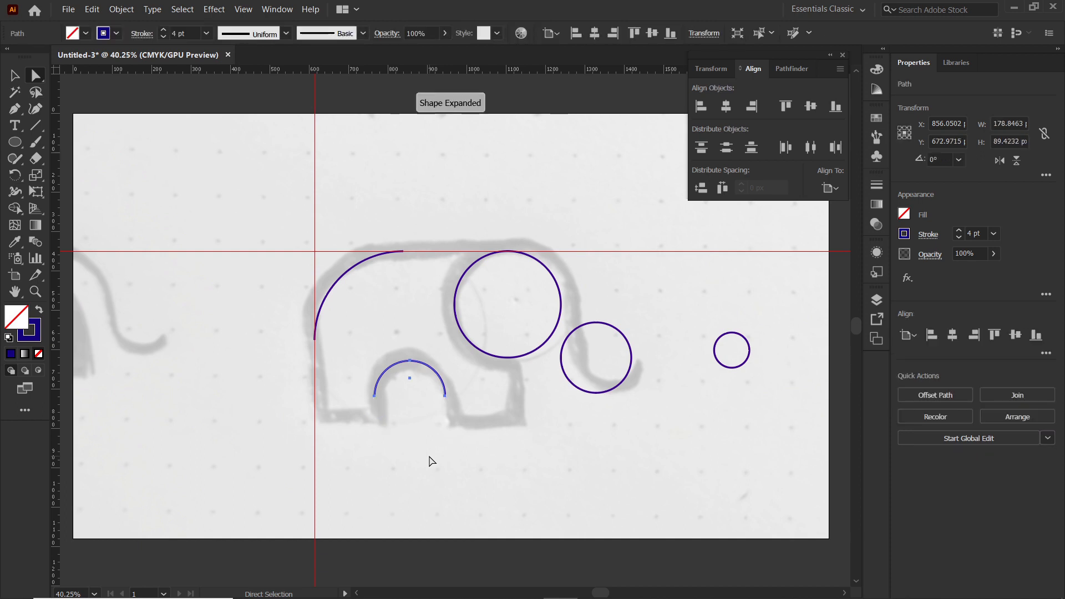
left_click(583, 325)
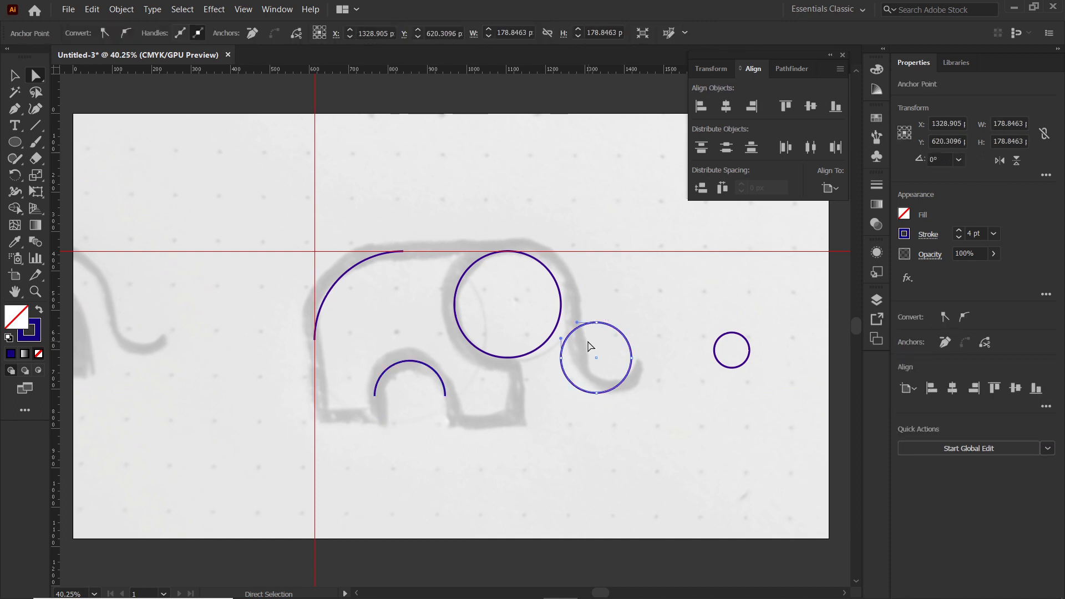
left_click_drag(590, 309, 613, 352)
key("Delete")
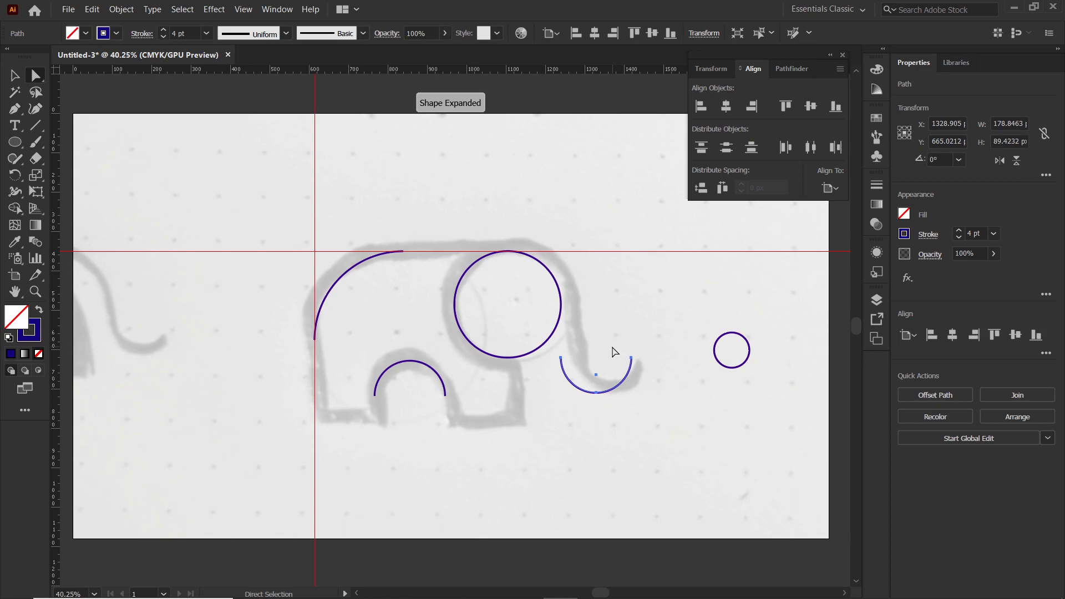
- Add an anchor point near the trunk arc's outer end and delete the end anchor to shorten the tip
left_click(15, 109)
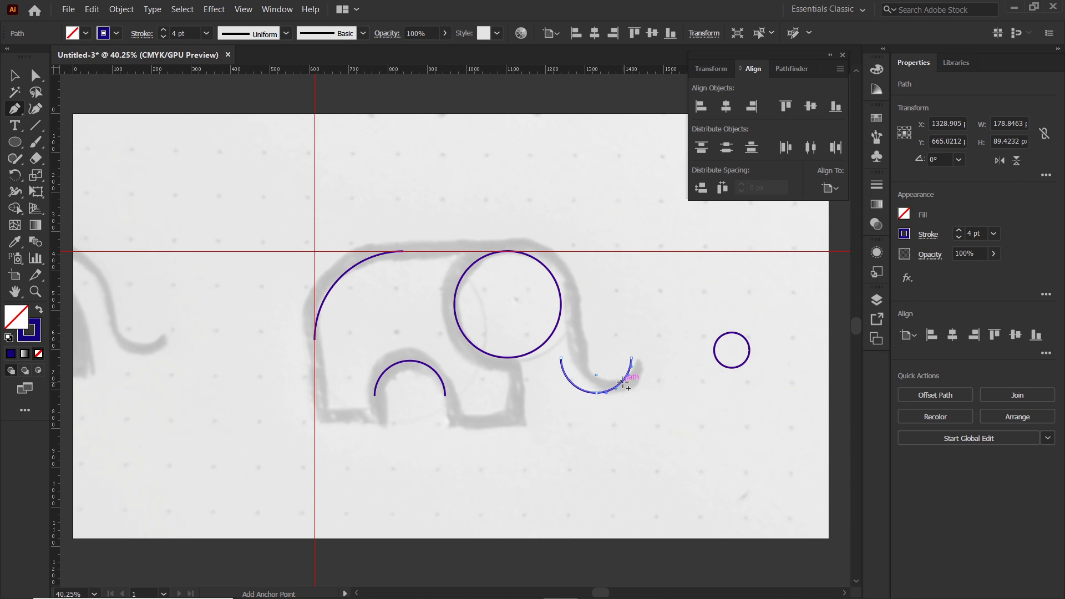
left_click(623, 383)
left_click(36, 76)
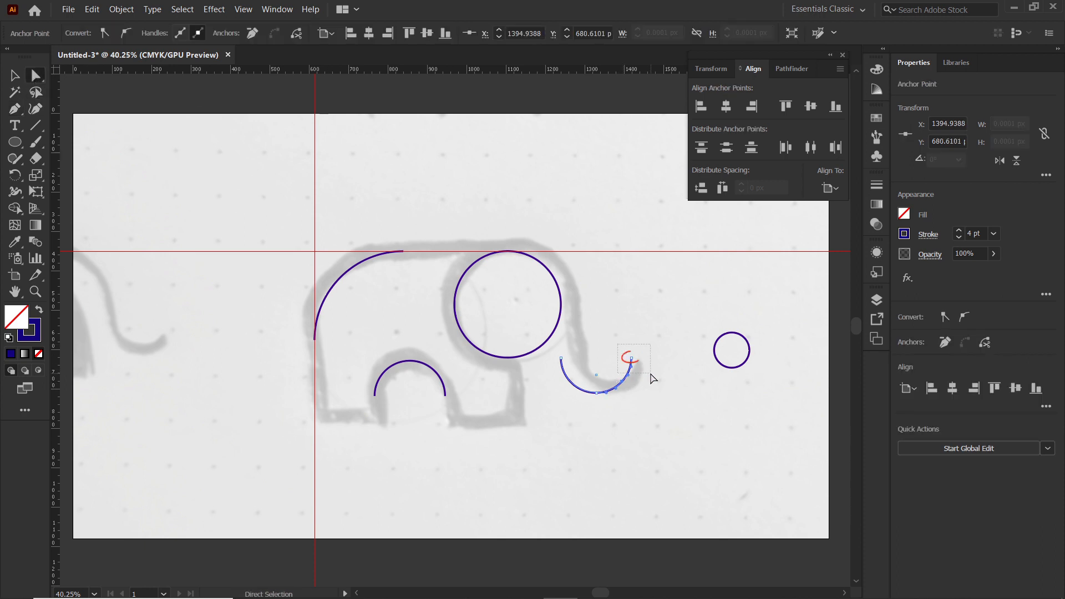
key("Delete")
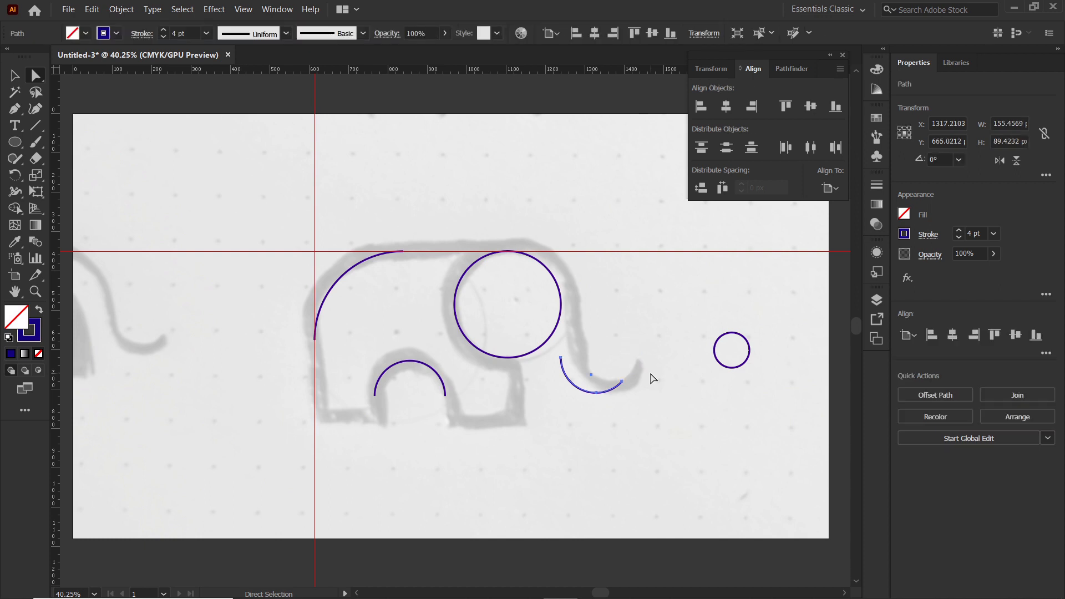
- Add an anchor point on the head circle's lower front quarter and delete it to open that quarter of the circle
left_click(547, 343)
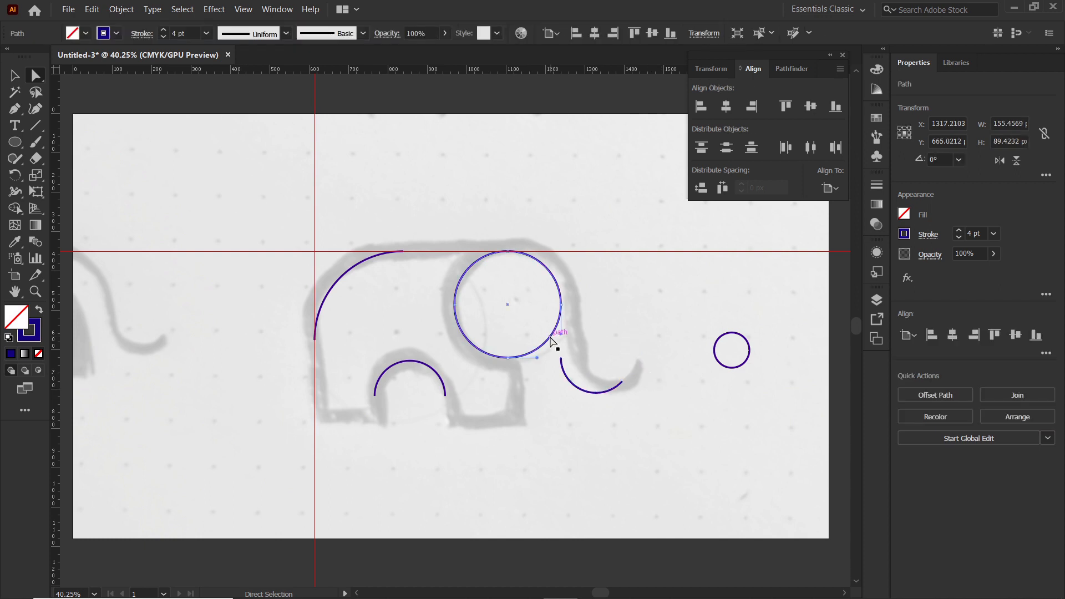
left_click(15, 109)
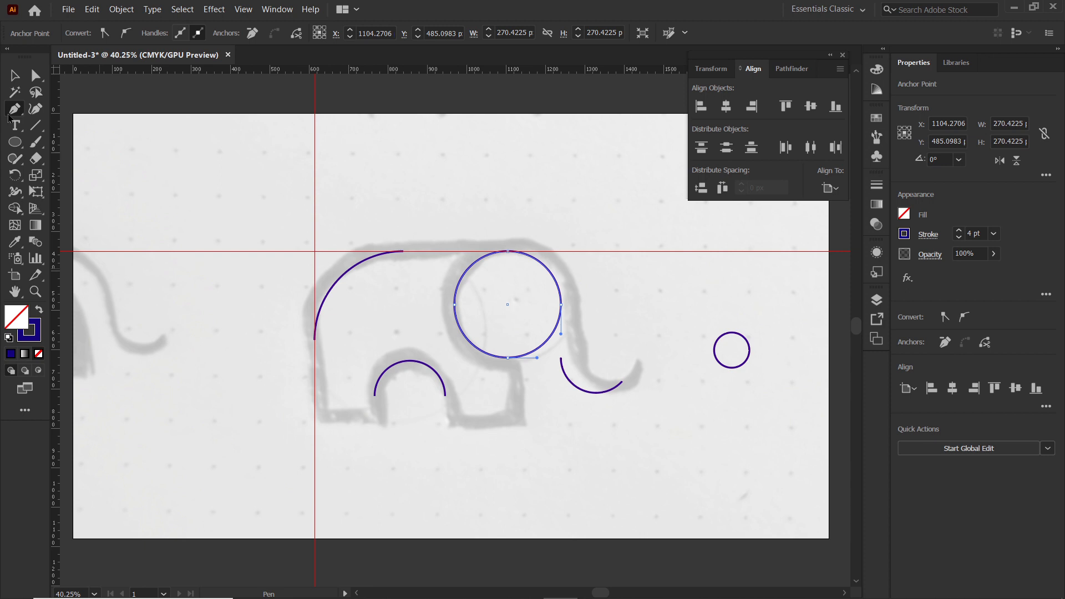
left_click(546, 341)
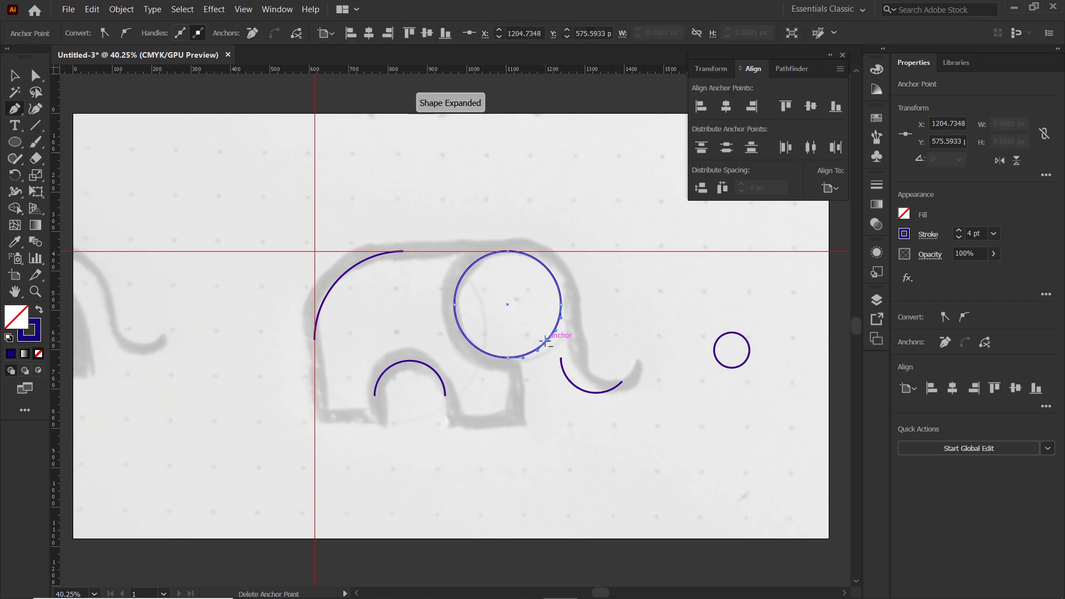
left_click(35, 75)
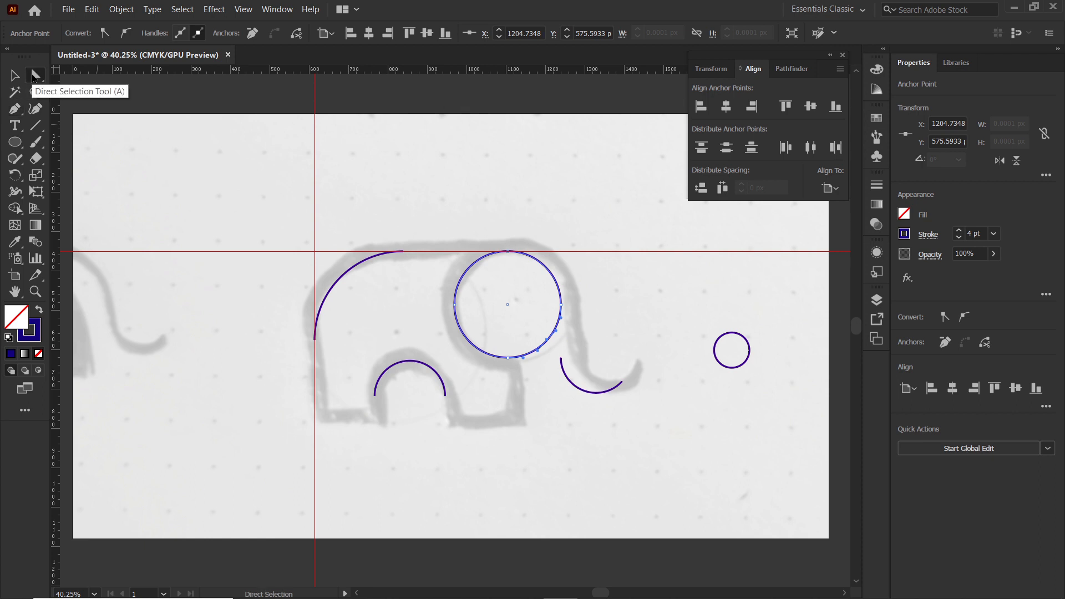
left_click_drag(534, 323, 554, 356)
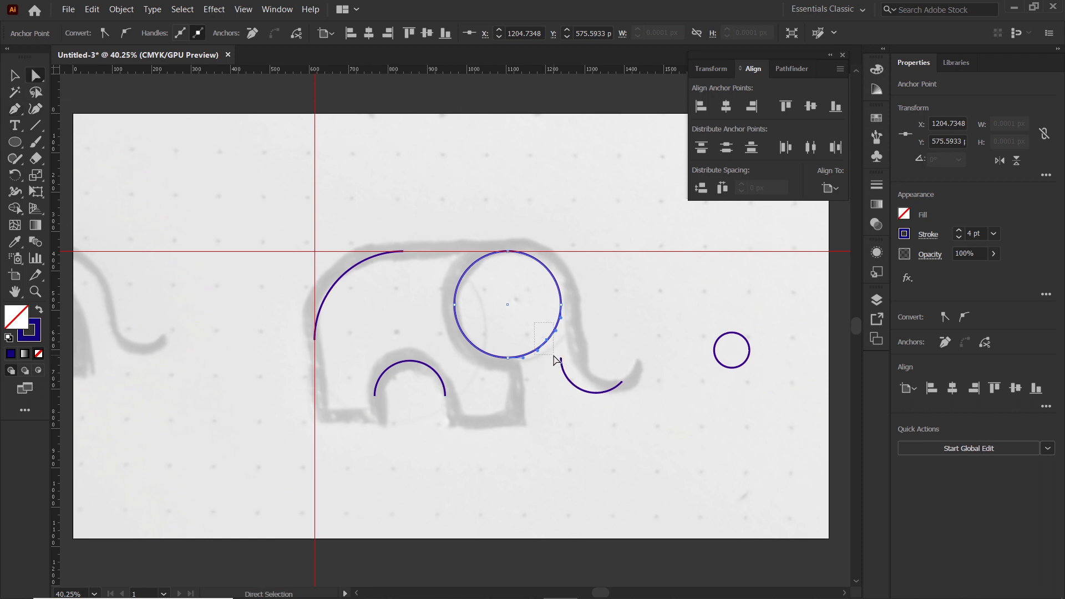
key("Delete")
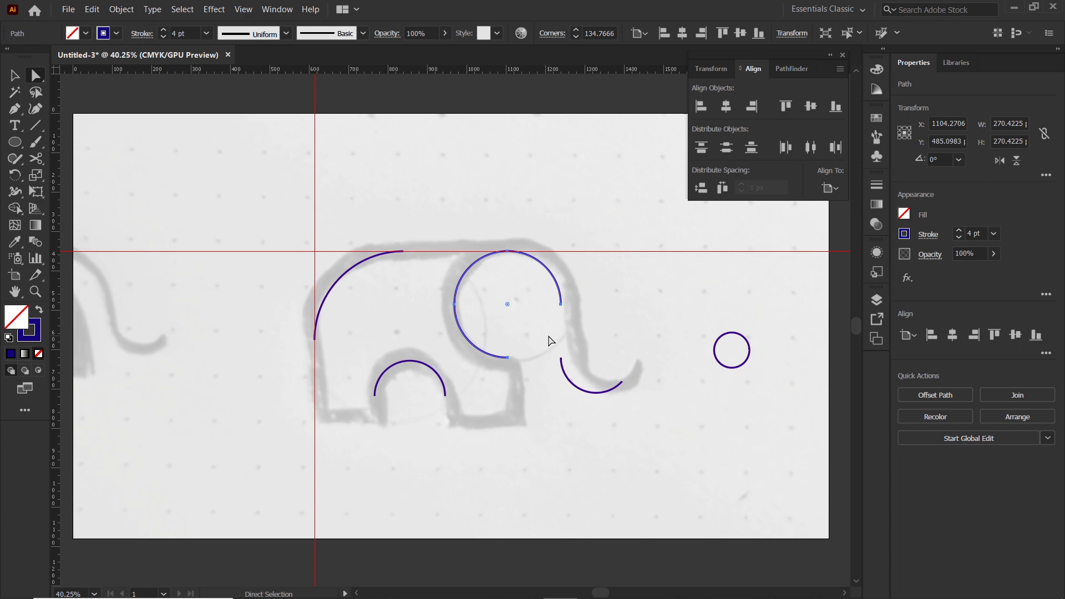
- Draw the rear leg with the Pen tool from the back arc straight down, along the foot and up to the leg arch
left_click(14, 109)
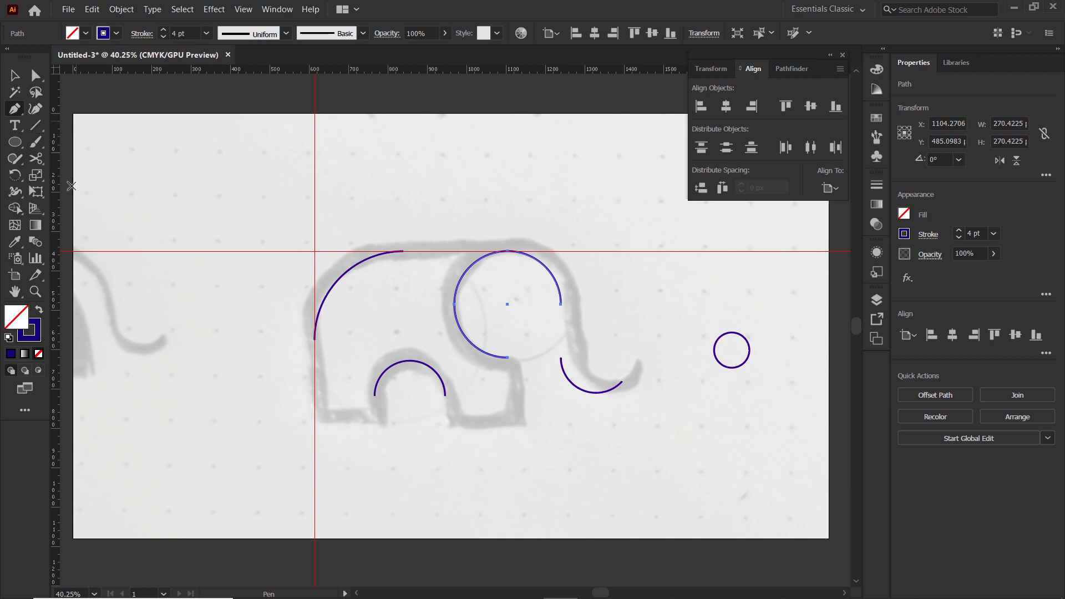
left_click(314, 339)
left_click(314, 338)
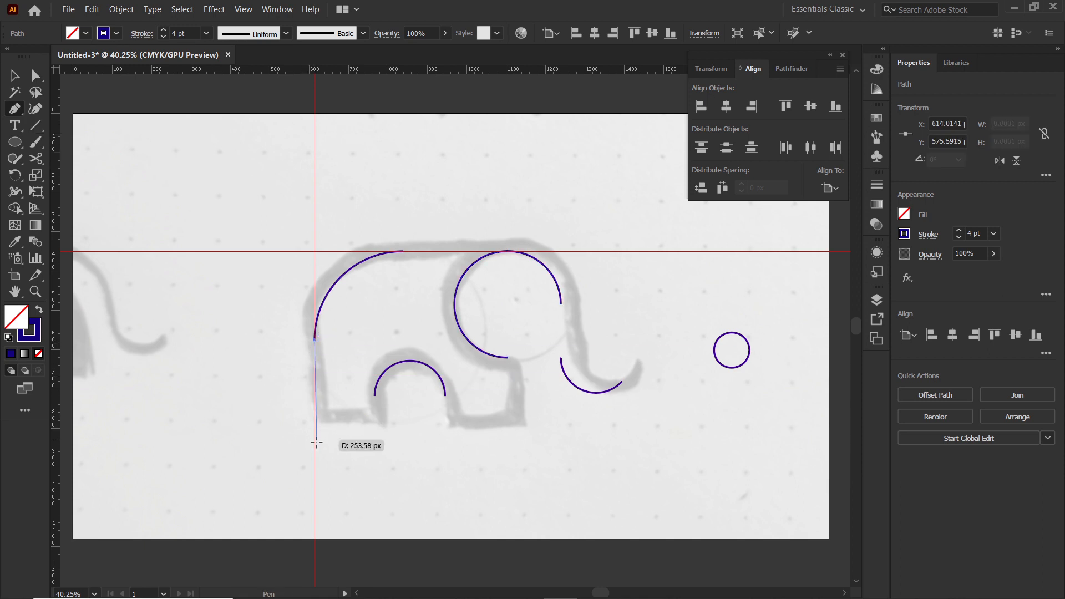
left_click(314, 415)
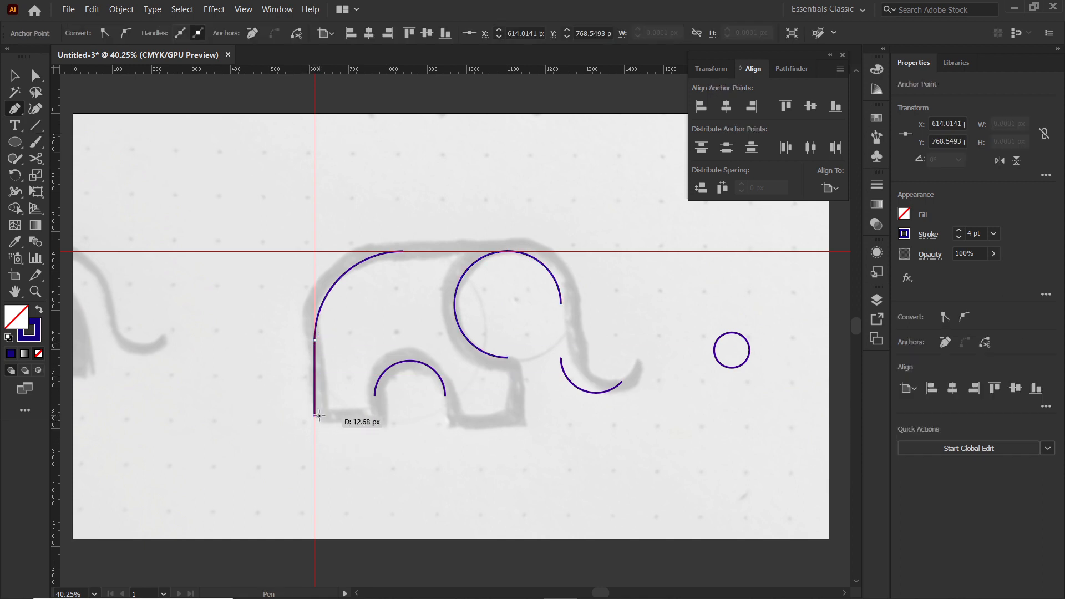
left_click(375, 415)
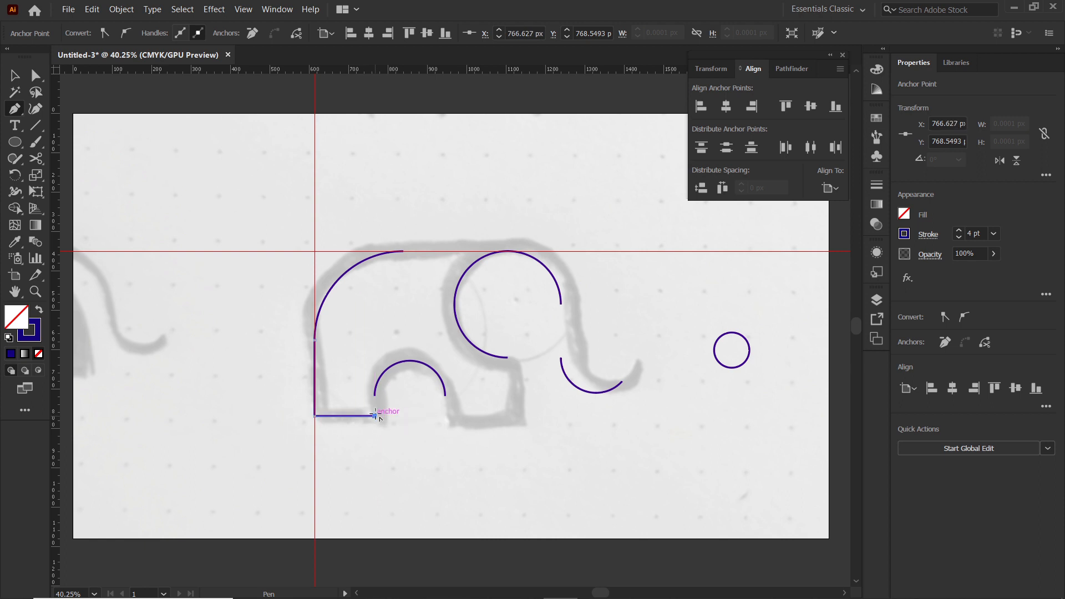
left_click(375, 396)
- Draw the front leg from the arch's other end down, across the foot and up to the lower end of the head circle
left_click(444, 396)
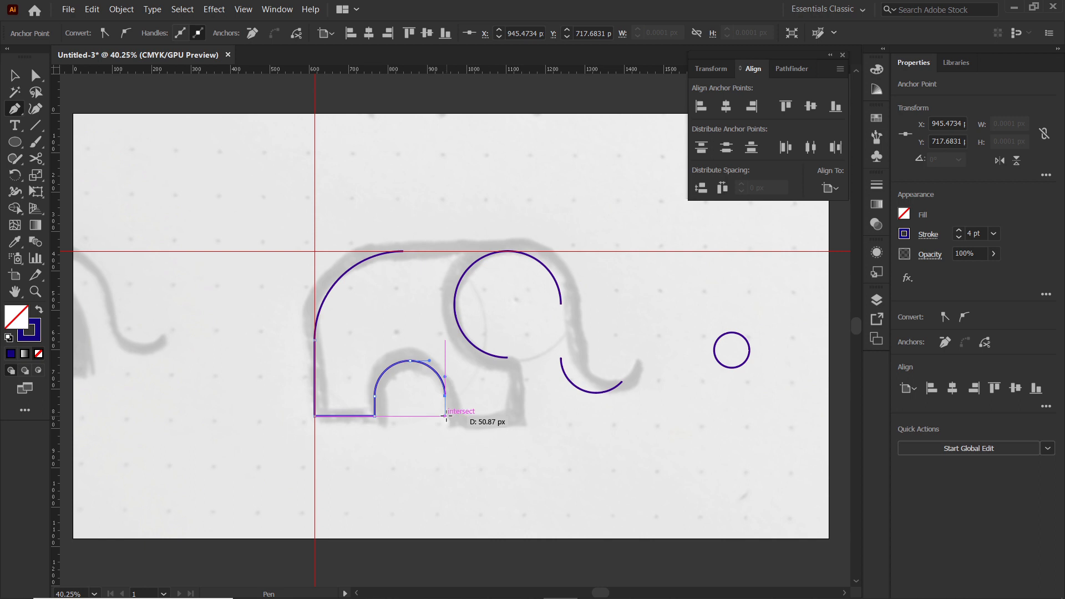
left_click(445, 416)
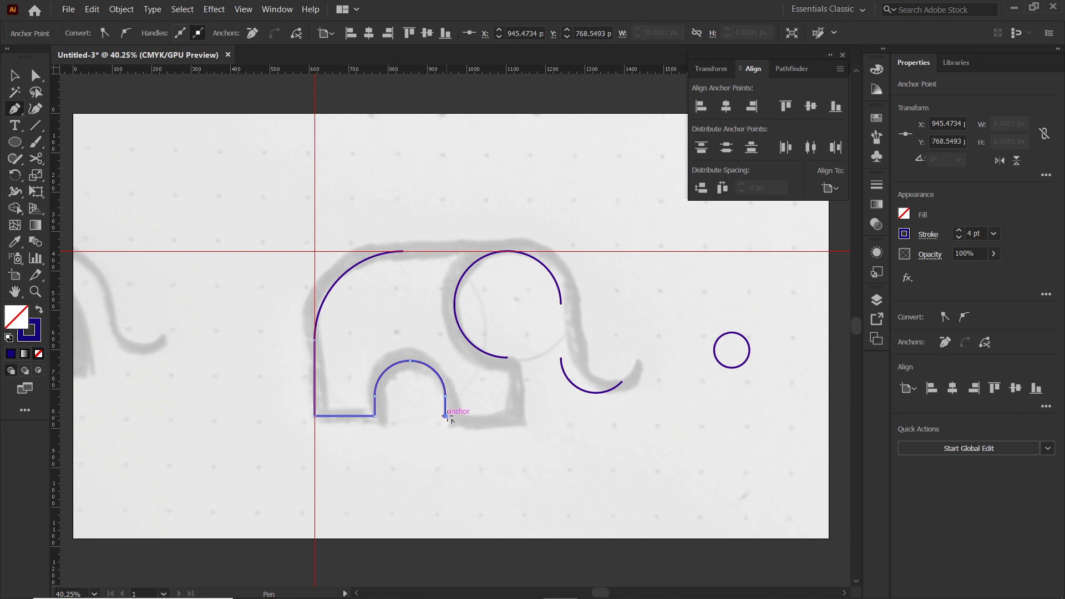
left_click(507, 415)
left_click(507, 358)
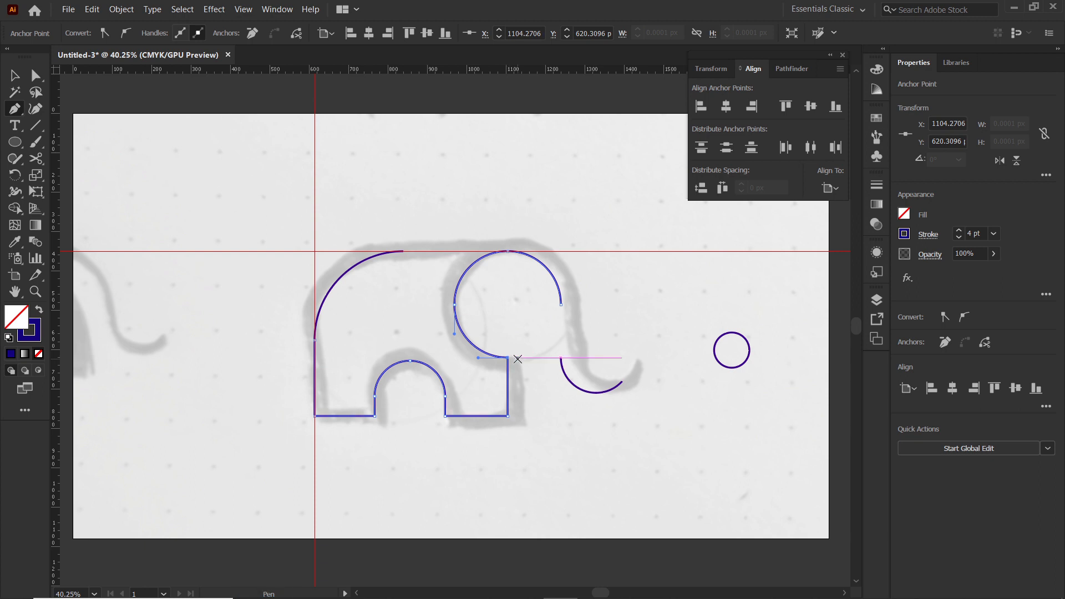
- Connect the head circle to the trunk arc with a vertical line, and the body arc to the top of the head along the back
left_click(561, 305)
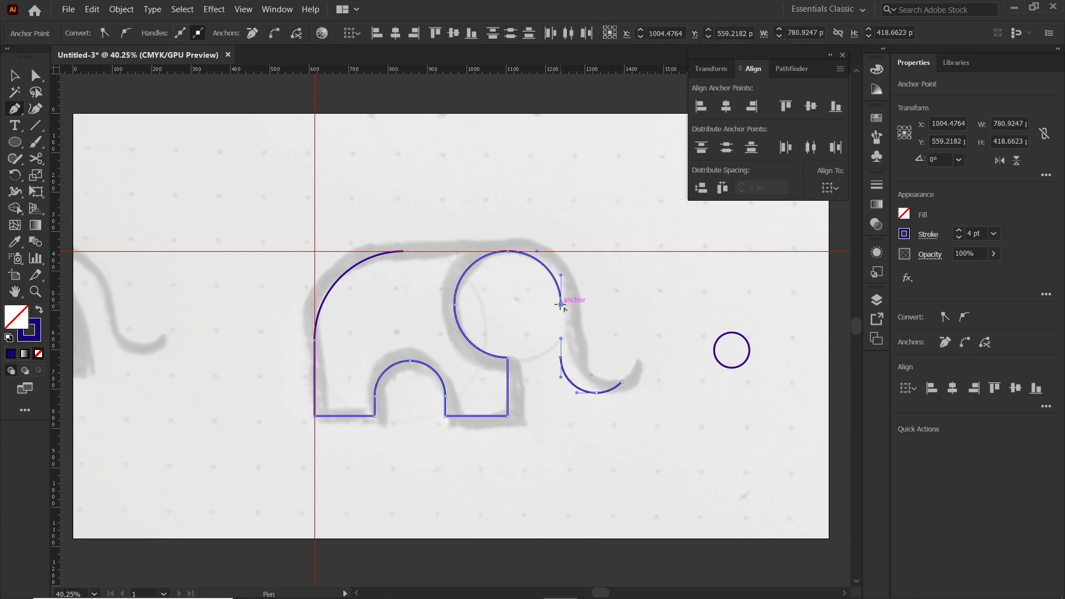
left_click(560, 358)
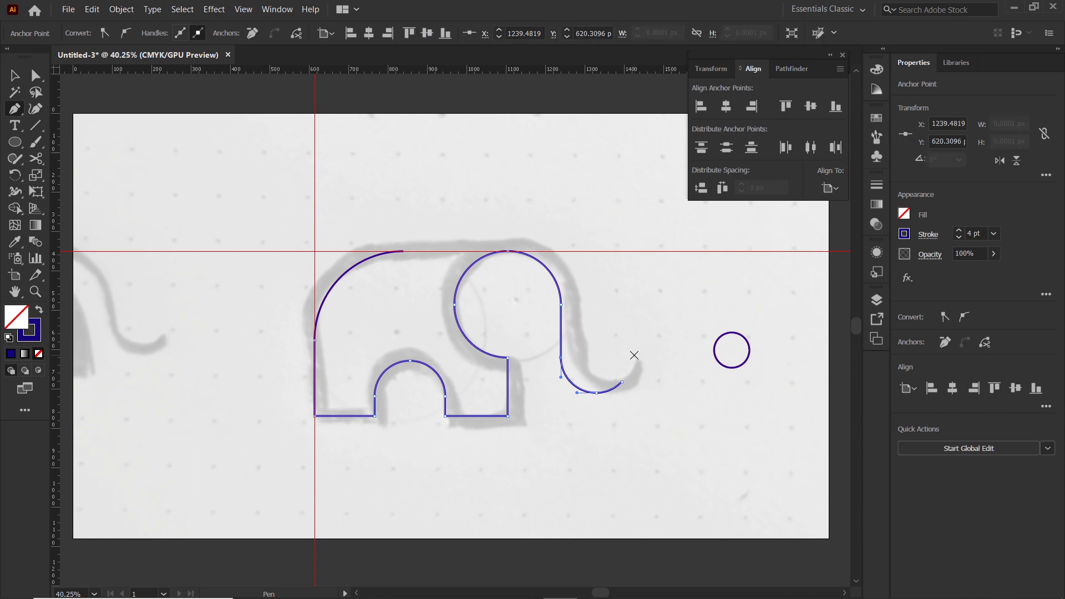
left_click(403, 252)
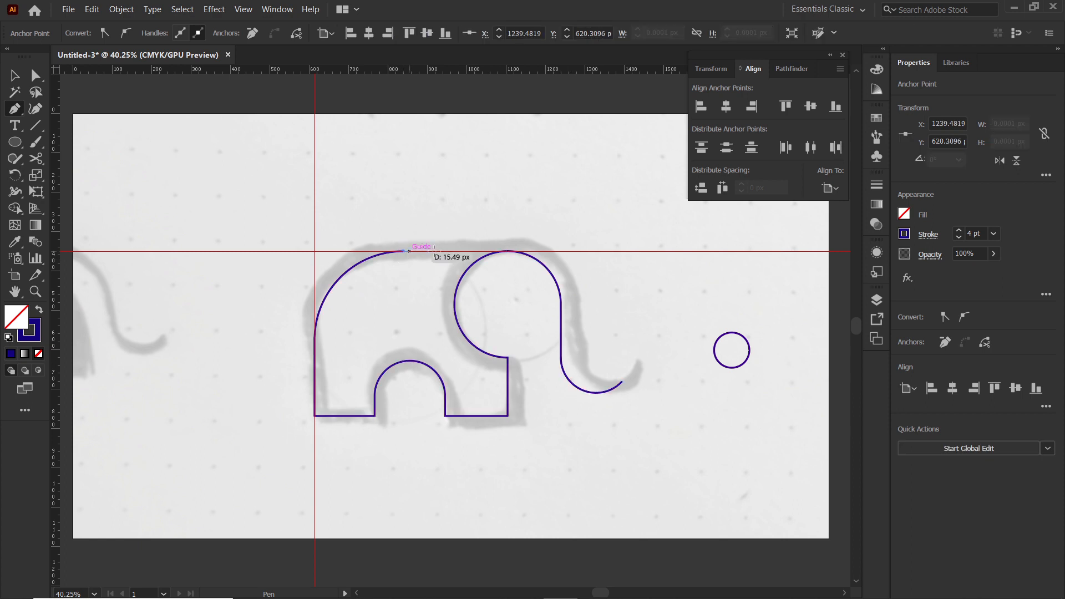
left_click(508, 251)
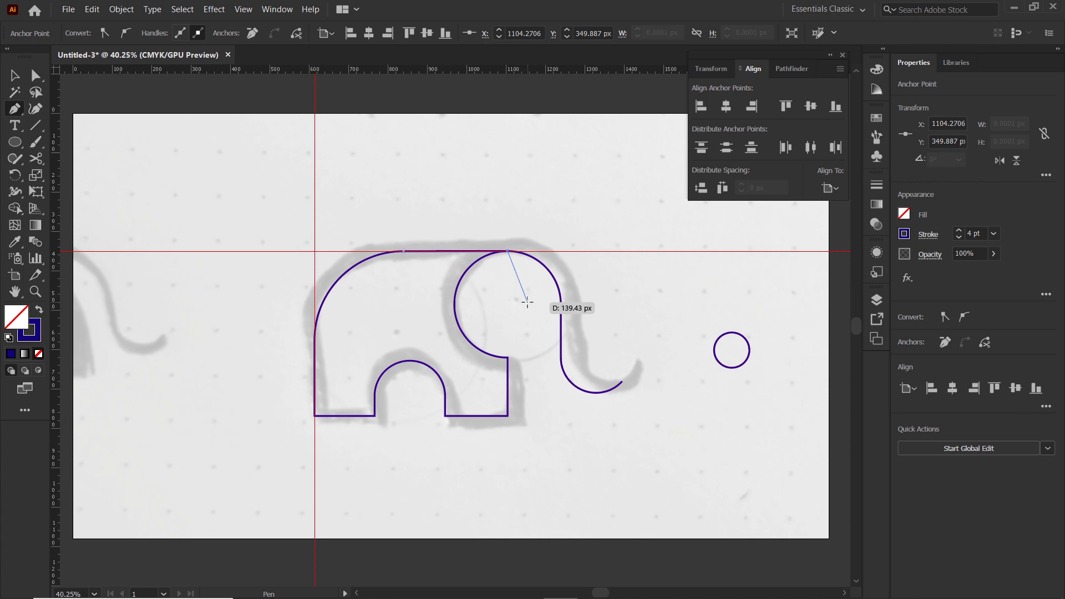
key("Escape")
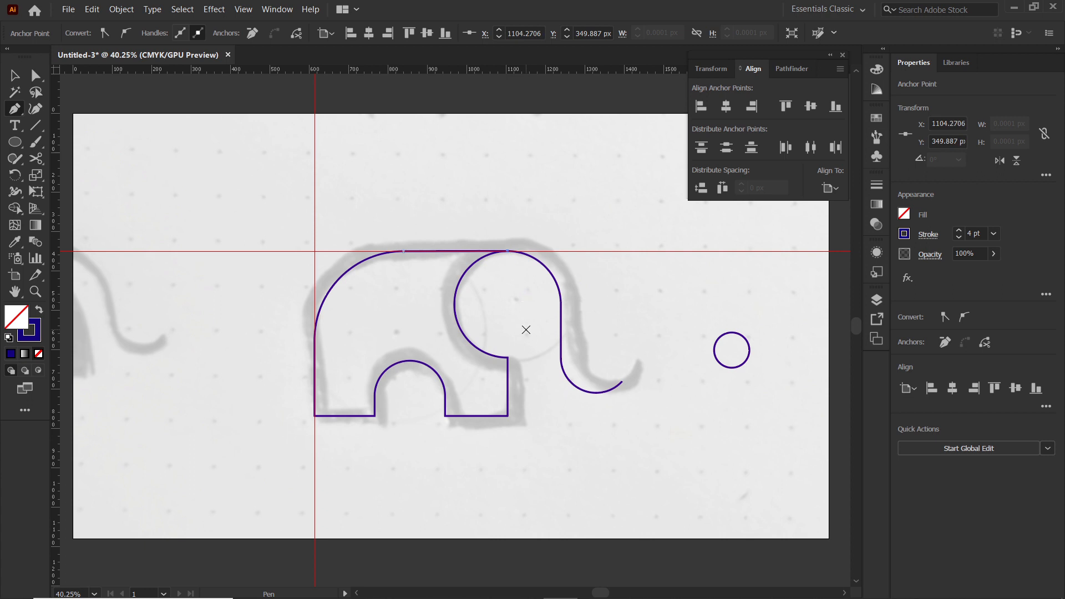
- Hide the guides and delete the unused small circle beside the elephant
left_click(11, 78)
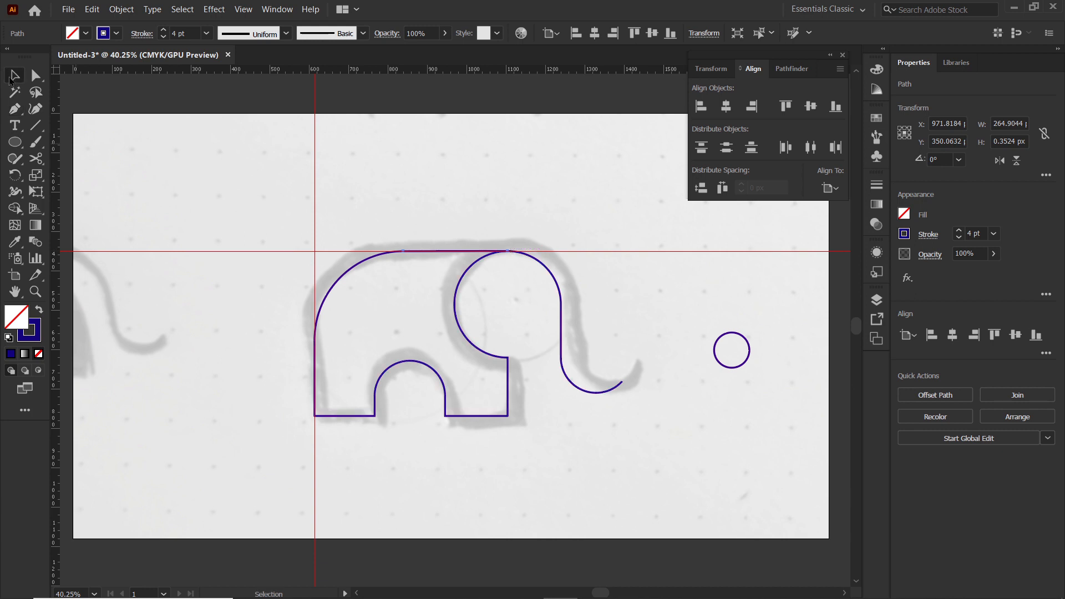
left_click_drag(322, 270, 322, 270)
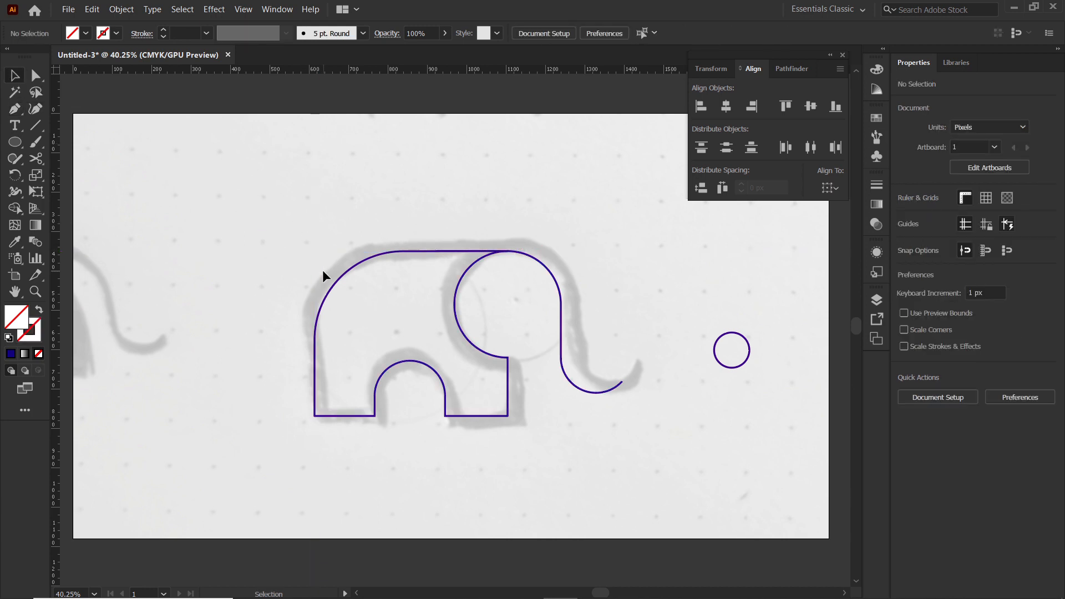
left_click(733, 351)
- Set the stroke weight of all the elephant's paths to 70 pt and outline the strokes as filled shapes
left_click_drag(659, 209, 297, 471)
left_click(183, 34)
type("70")
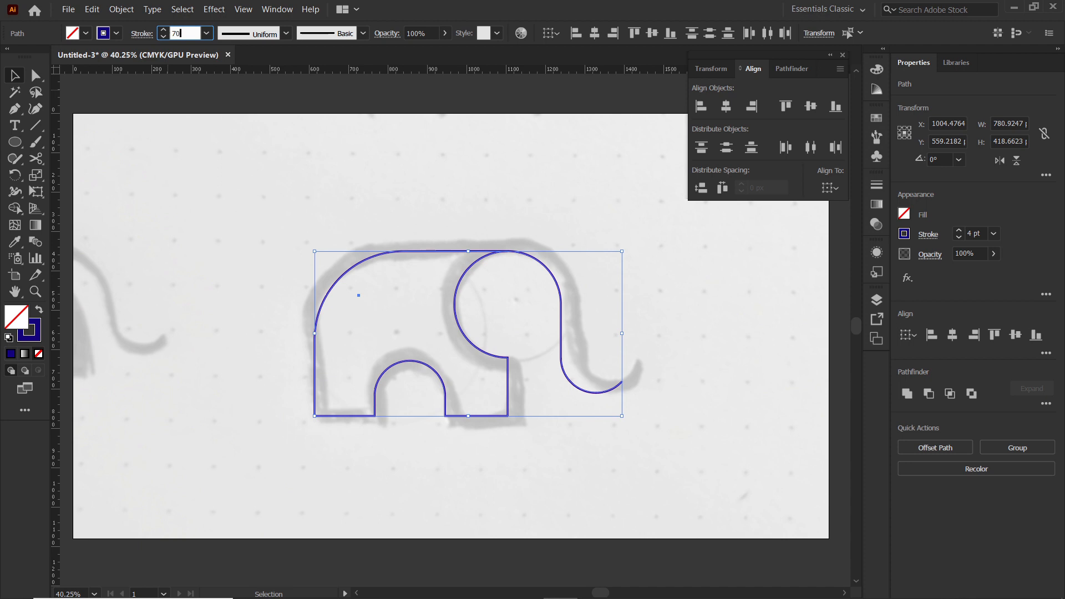
key("Return")
left_click(122, 9)
mouse_move(239, 296)
left_click(348, 329)
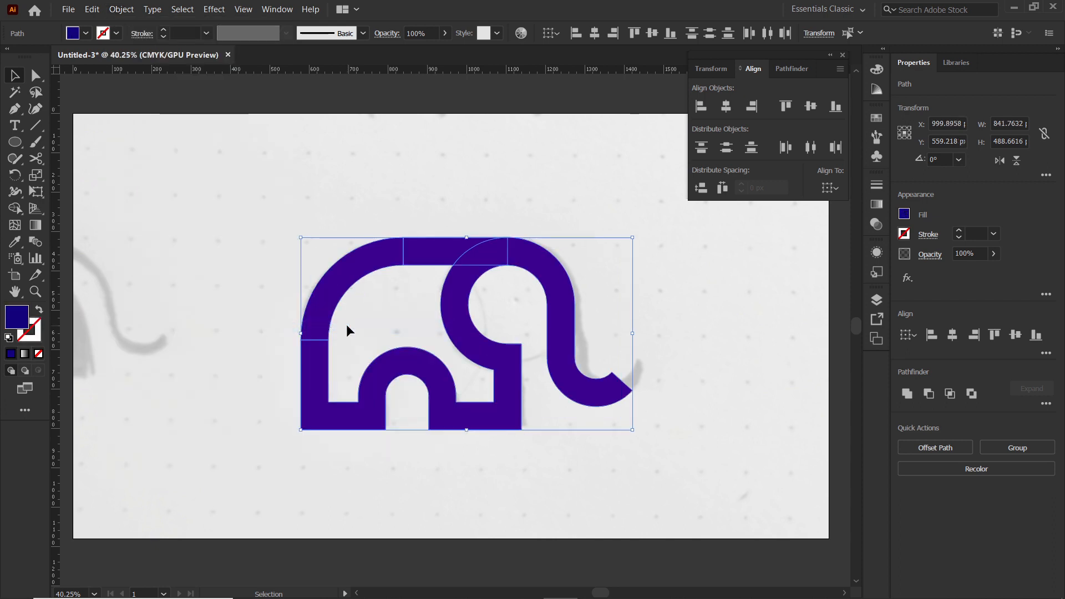
- Unite the outlined shapes into one with Pathfinder and move the elephant off the sketch towards the artboard's upper edge
left_click(793, 69)
left_click(701, 107)
left_click_drag(454, 259, 312, 138)
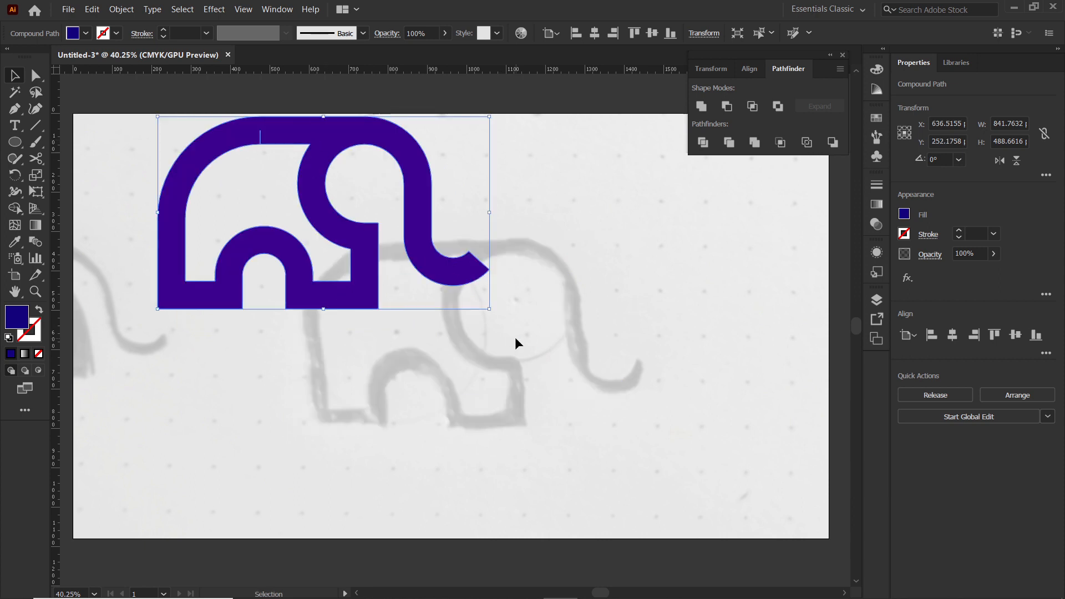
- Hide the linked sketch image and scale the elephant down to about 240 px wide in the artboard's upper middle
left_click(874, 303)
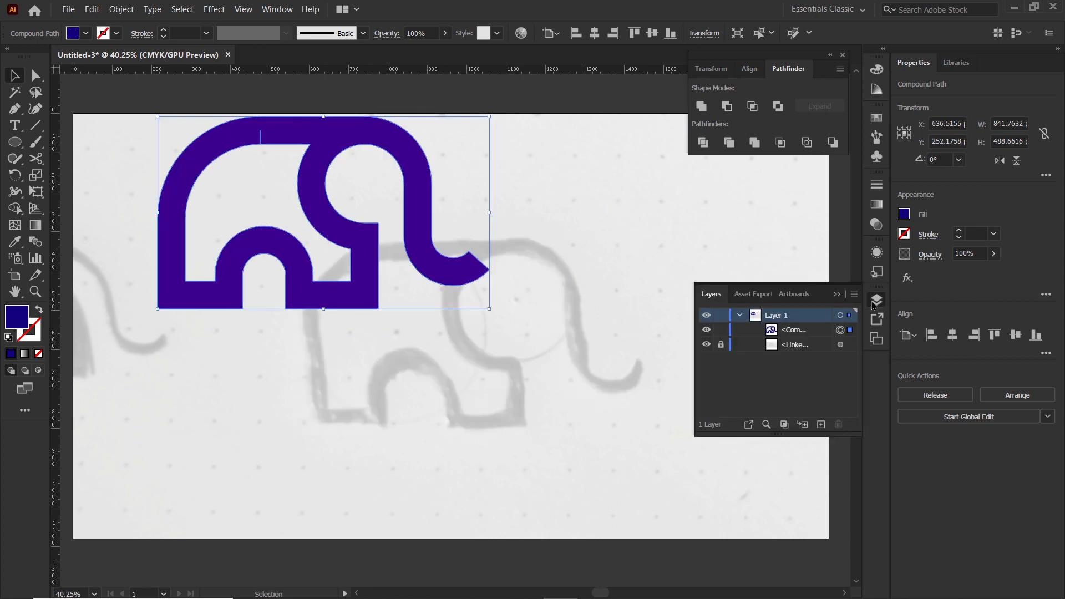
left_click(706, 346)
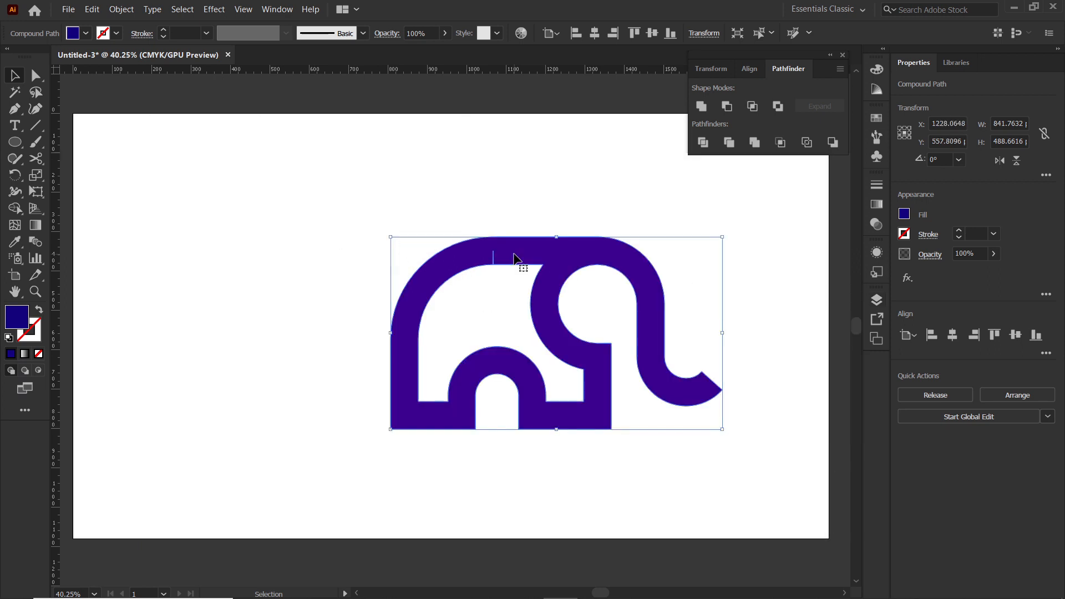
left_click_drag(722, 429, 486, 292)
left_click_drag(445, 245, 463, 216)
- Add the text MAMMOTH below the elephant and set its font to Prompt SemiBold
key("t")
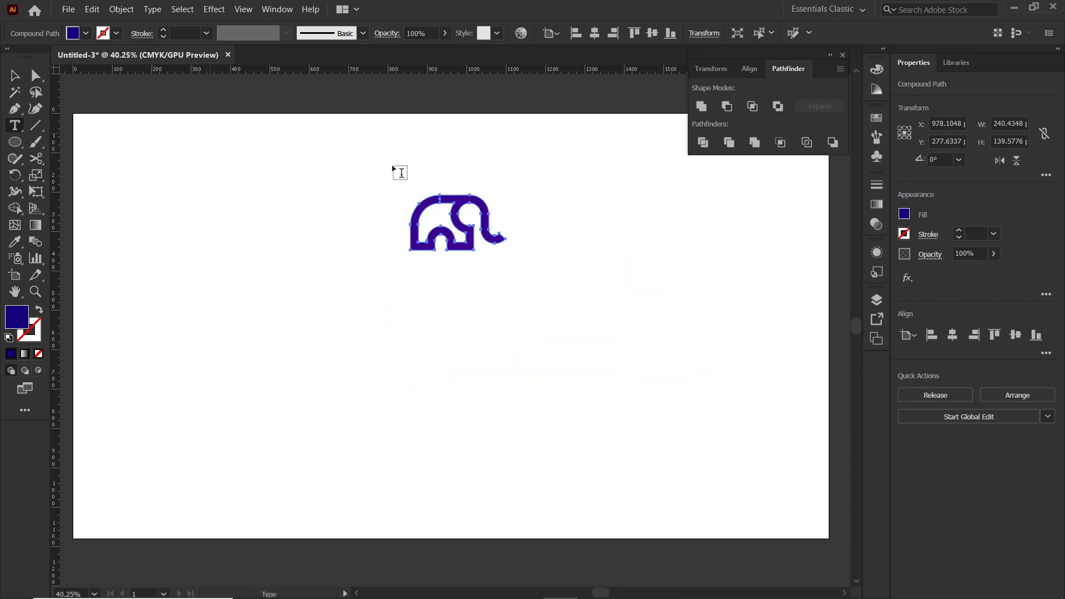
left_click(435, 320)
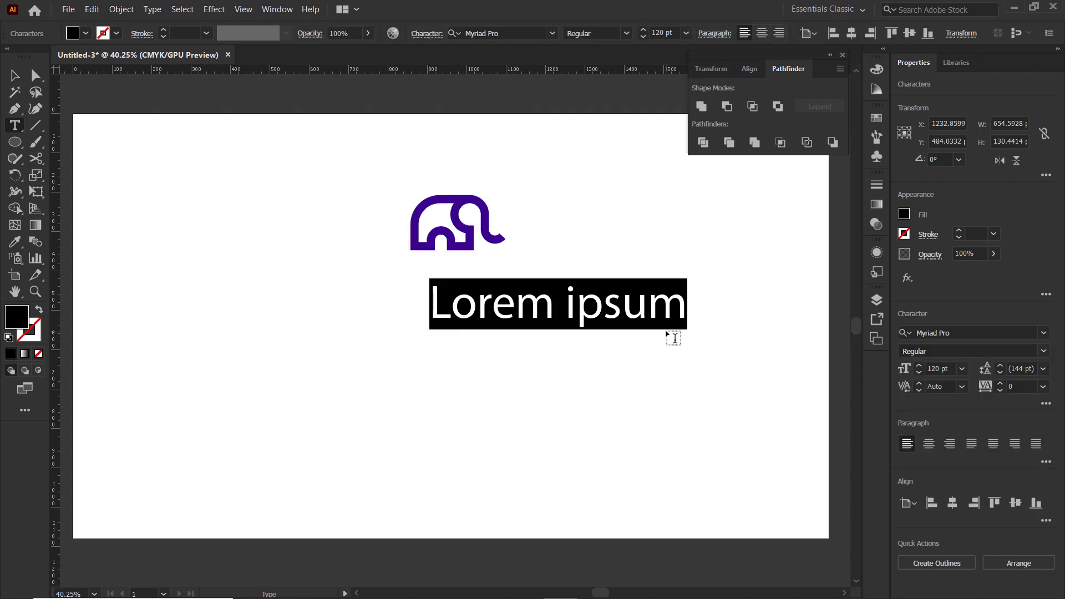
type("MAMMOTH")
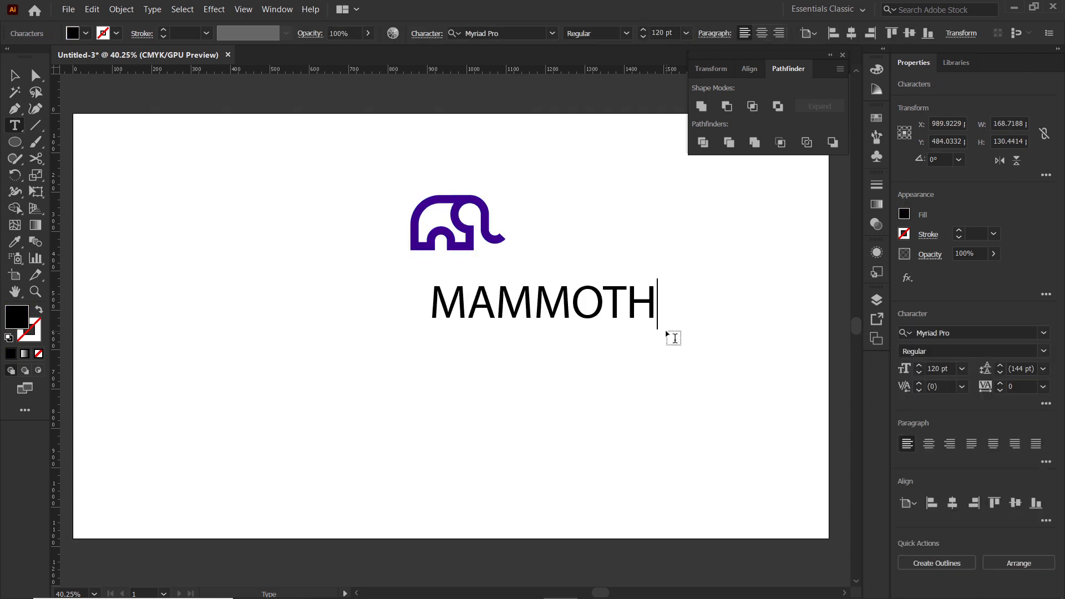
key("ctrl+a")
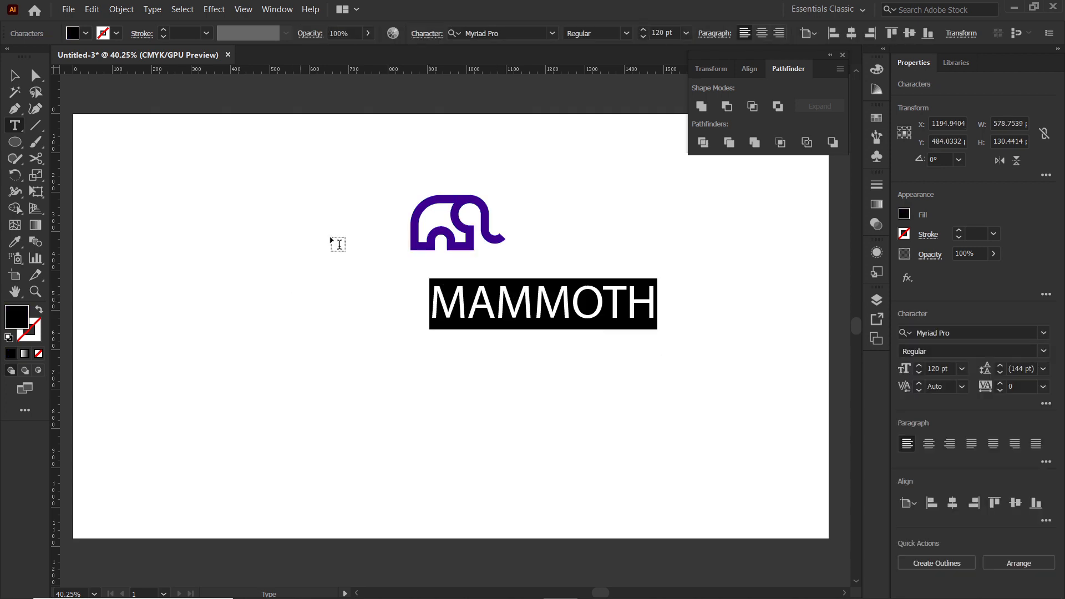
left_click(504, 34)
type("PROMPT")
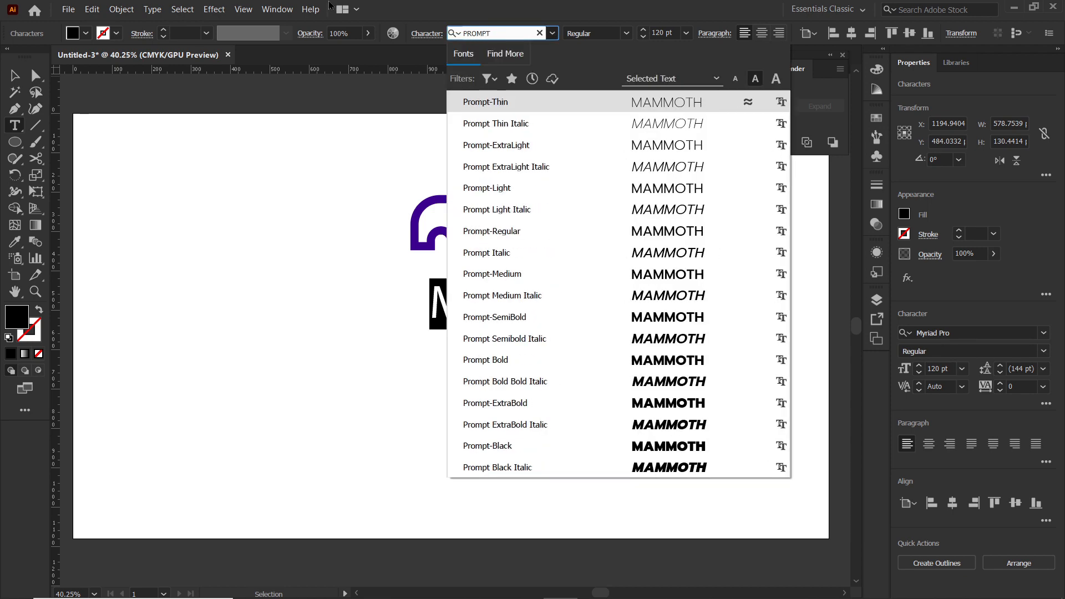
left_click(527, 317)
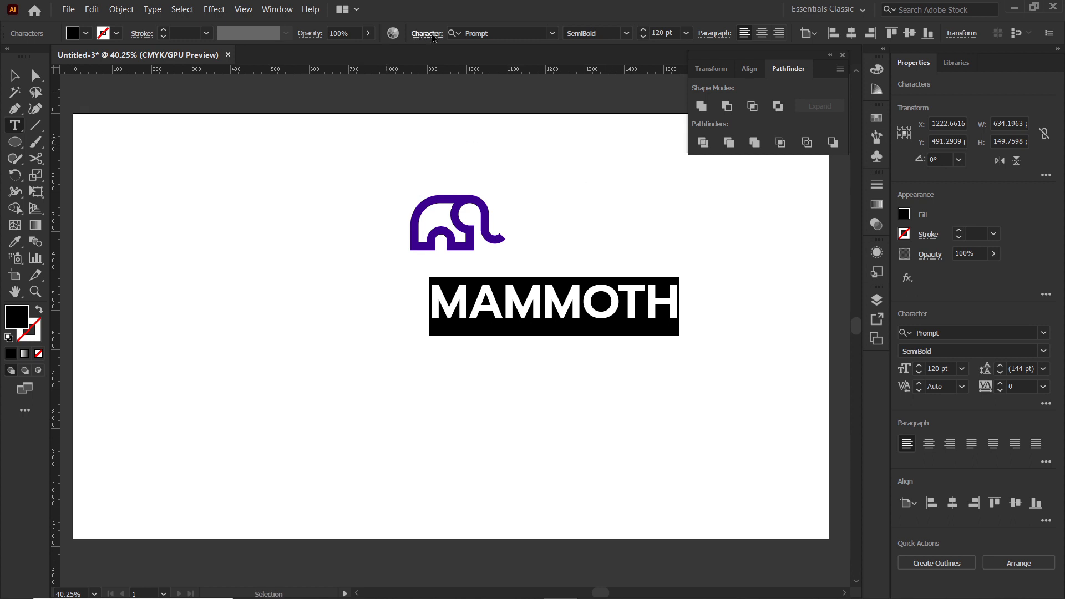
- Set the tracking of the MAMMOTH text to 30
left_click(433, 37)
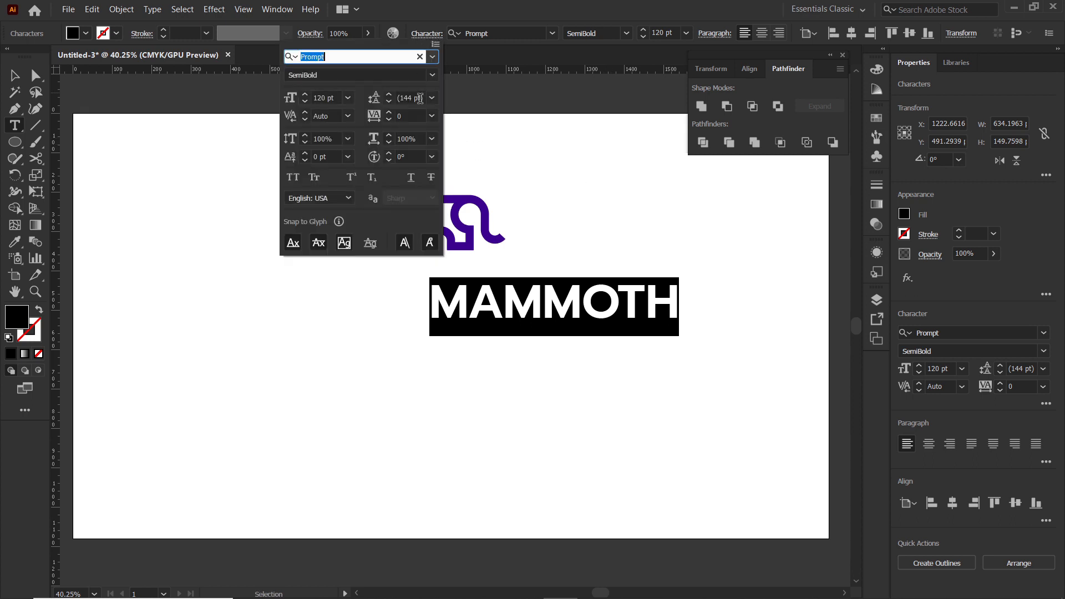
left_click(415, 116)
type("30")
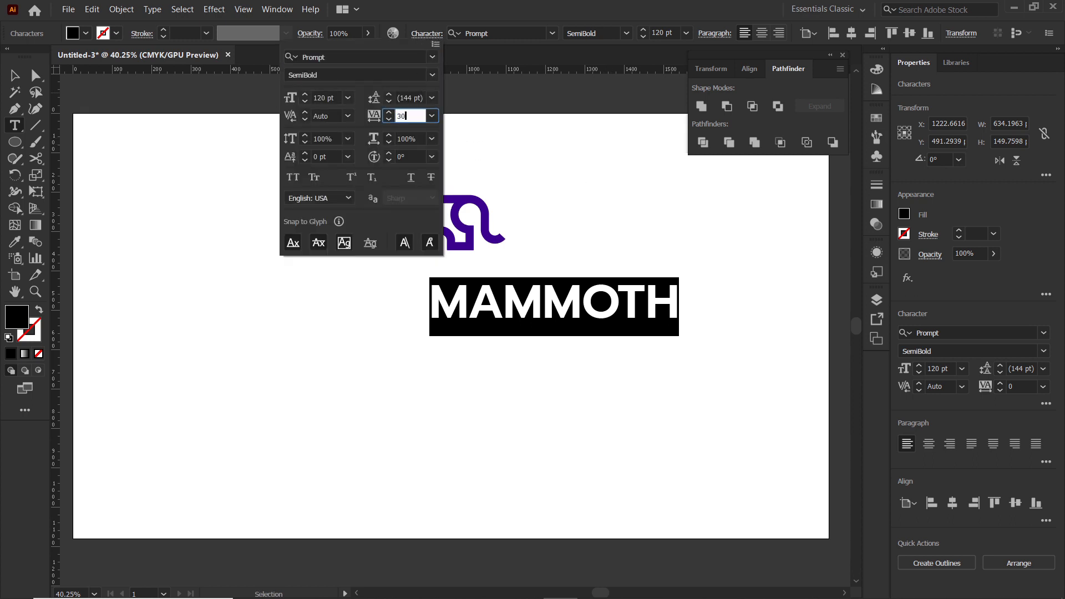
key("Return")
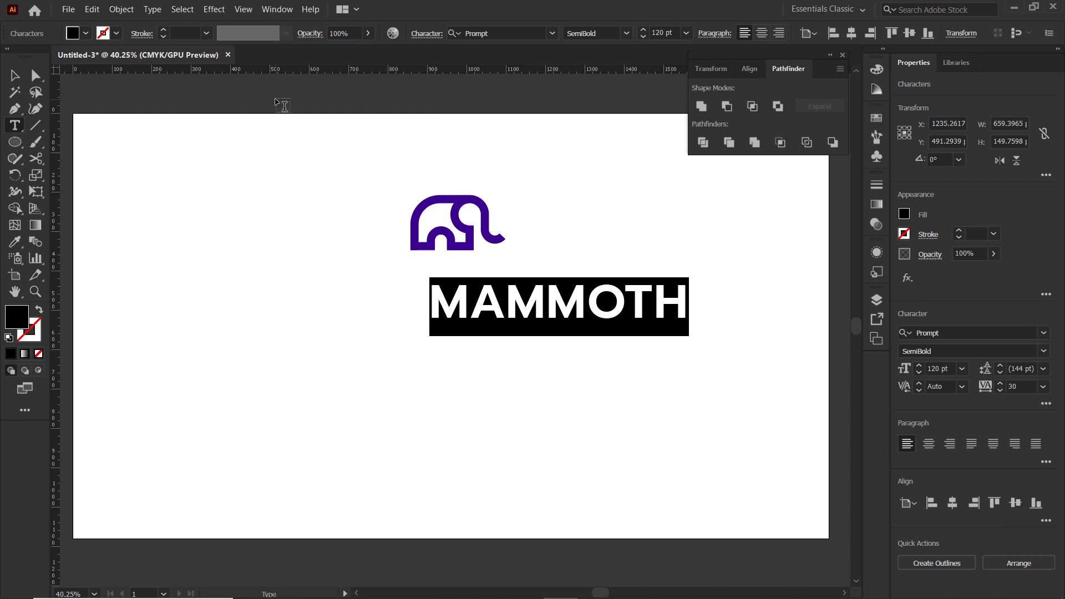
- Duplicate the MAMMOTH text straight below itself and change the copy's wording to RESIDENTIAL
left_click(15, 75)
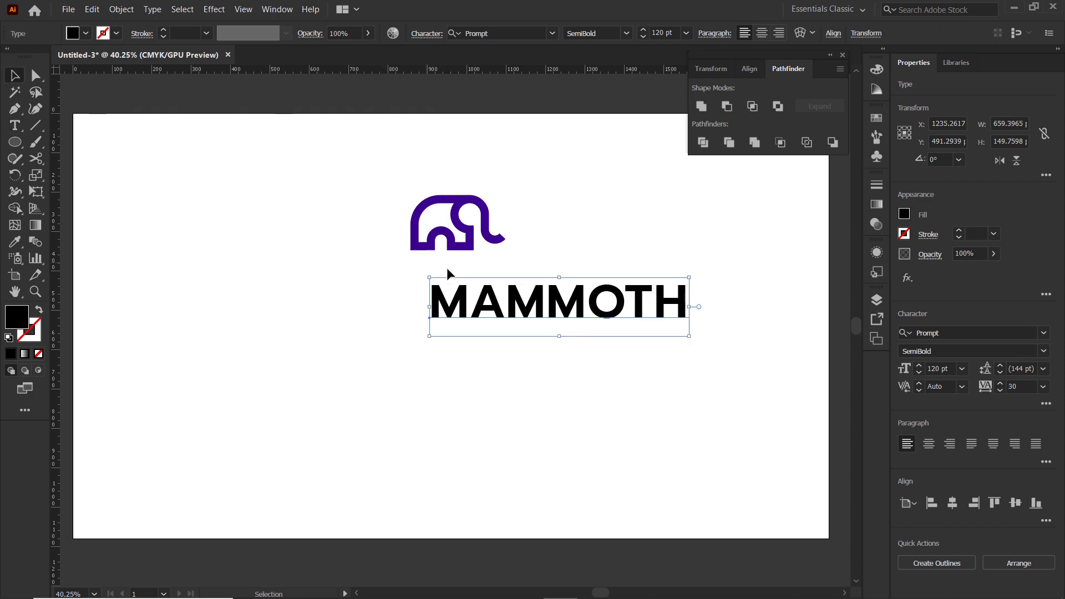
left_click_drag(513, 297, 513, 388)
left_click(14, 125)
left_click_drag(434, 366, 761, 375)
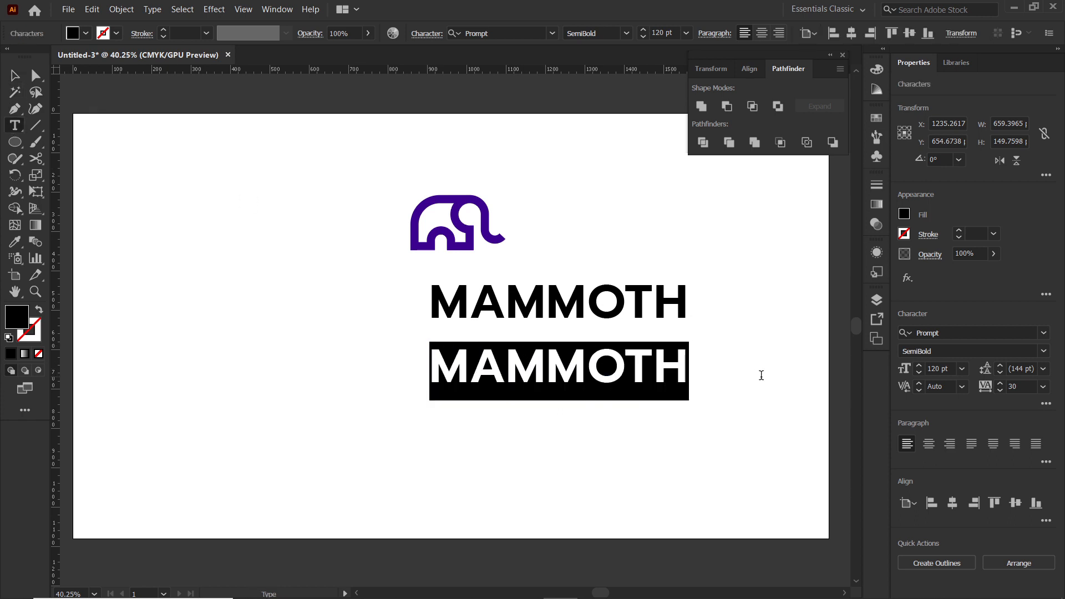
type("RESIDENTIAL")
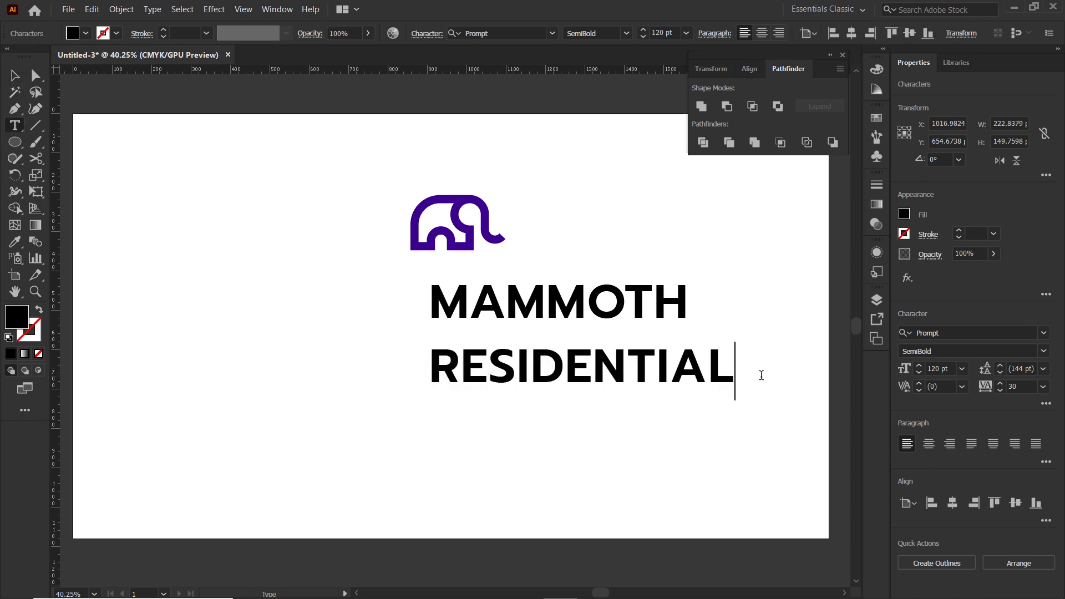
- Set the RESIDENTIAL text to Prompt Regular with a tracking of 200
left_click_drag(761, 375, 430, 371)
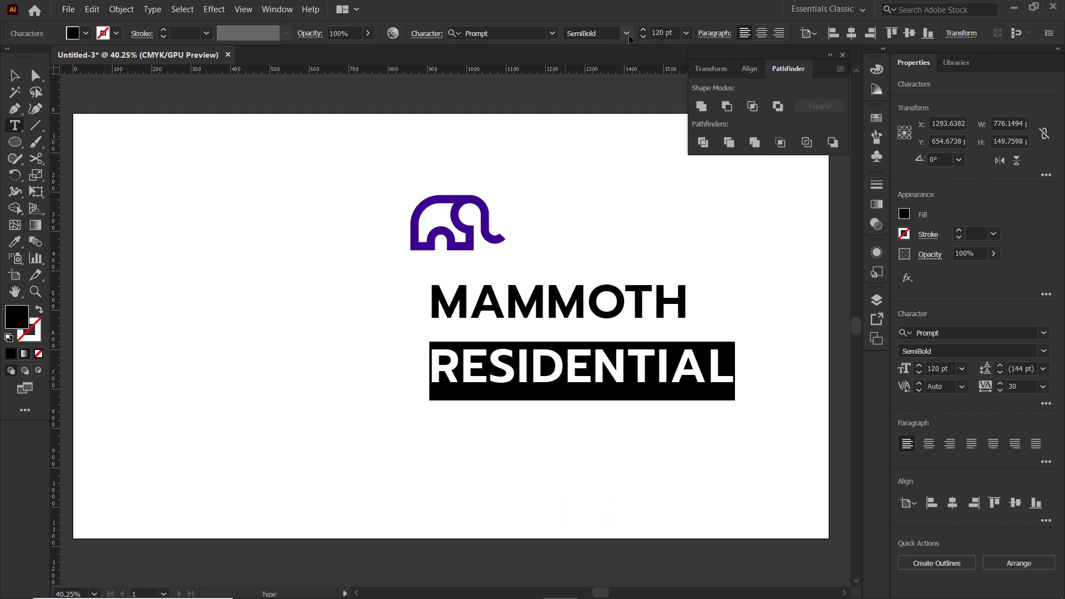
left_click(627, 34)
left_click(605, 140)
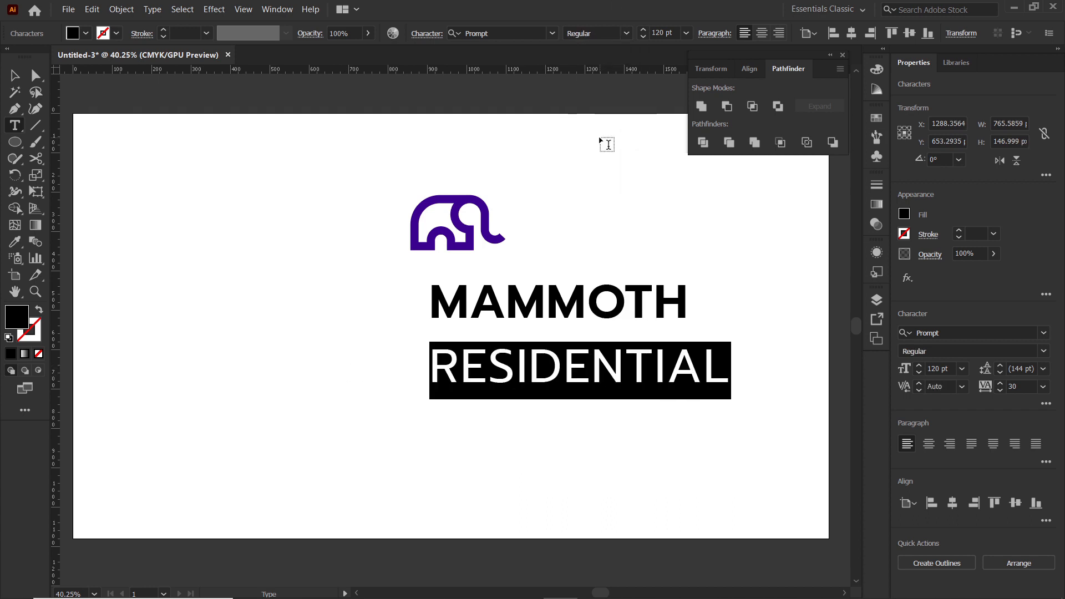
left_click(432, 37)
left_click(408, 115)
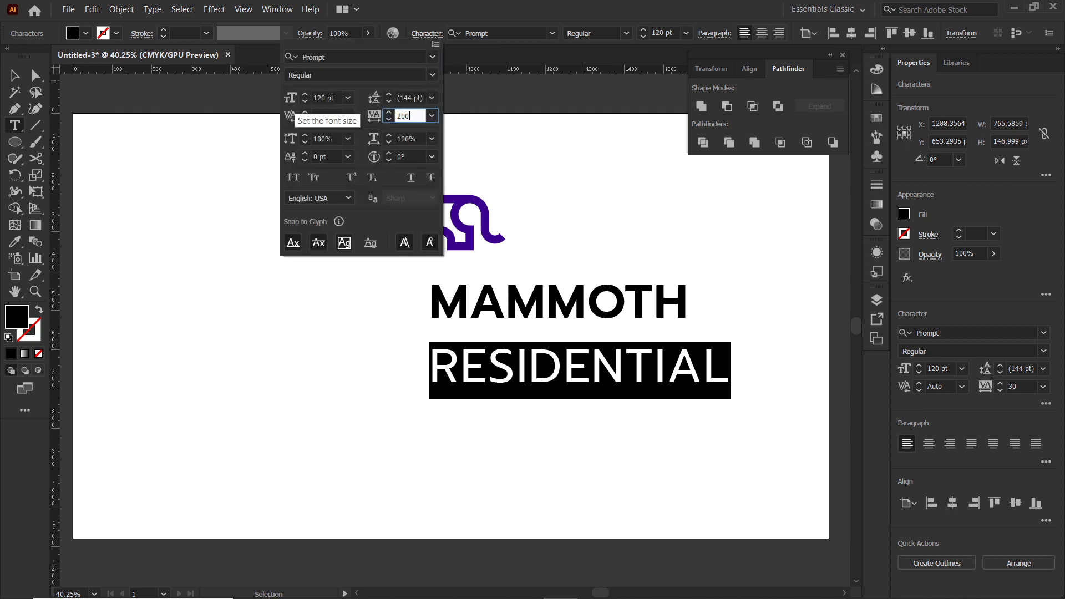
key("Return")
key("Escape")
- Scale RESIDENTIAL down so it fits beneath MAMMOTH and move both text lines directly under the elephant
left_click_drag(819, 400, 588, 340)
left_click_drag(392, 293, 694, 382)
left_click_drag(541, 291, 485, 285)
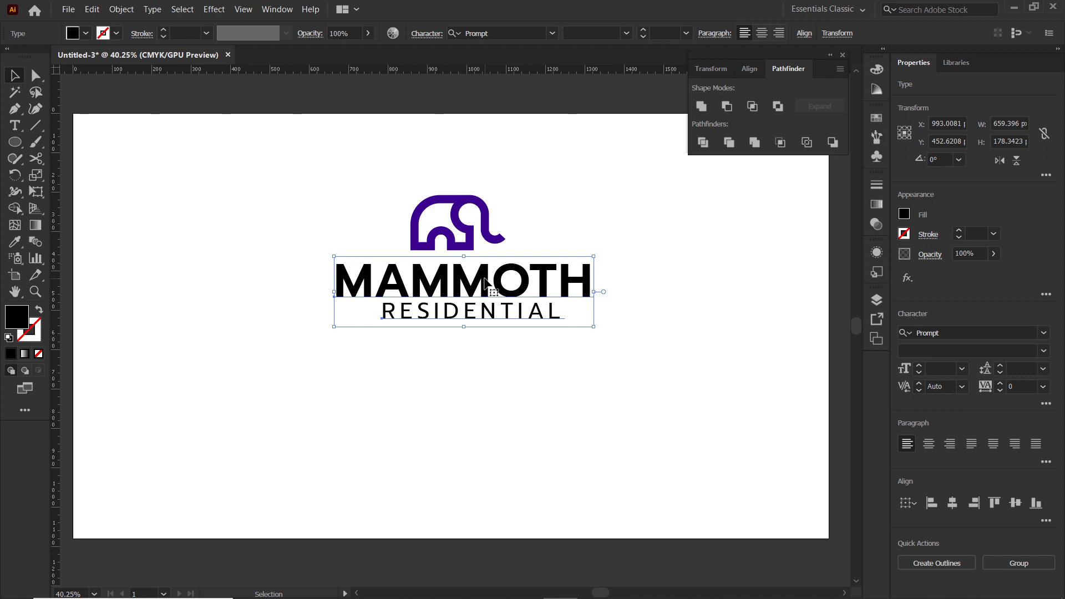
- Align the elephant and both text lines to a common horizontal centre, and clear the selection
left_click_drag(333, 166, 658, 338)
left_click(753, 70)
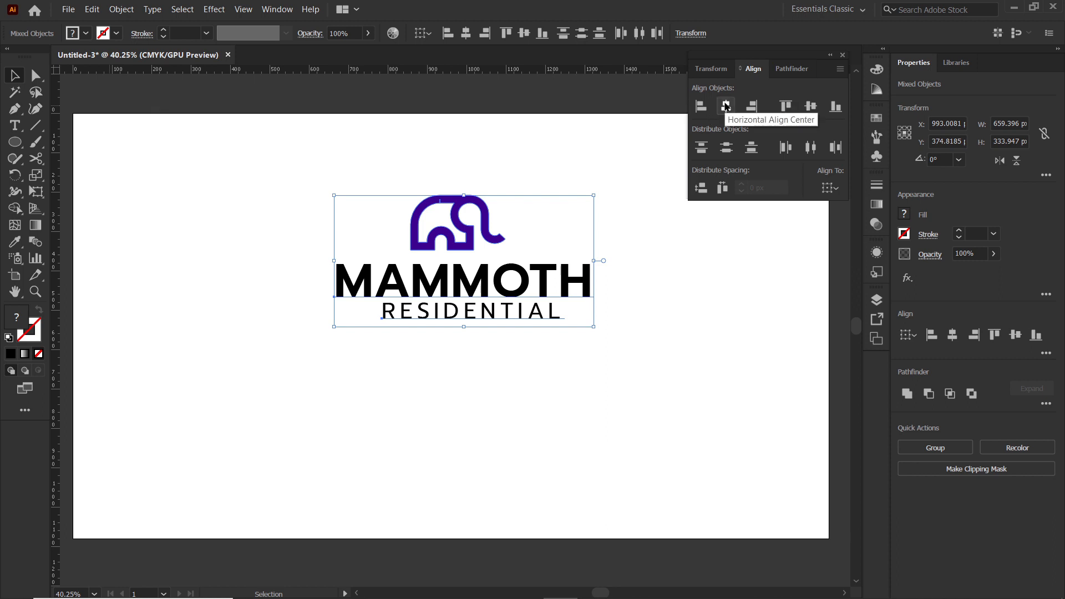
left_click(726, 107)
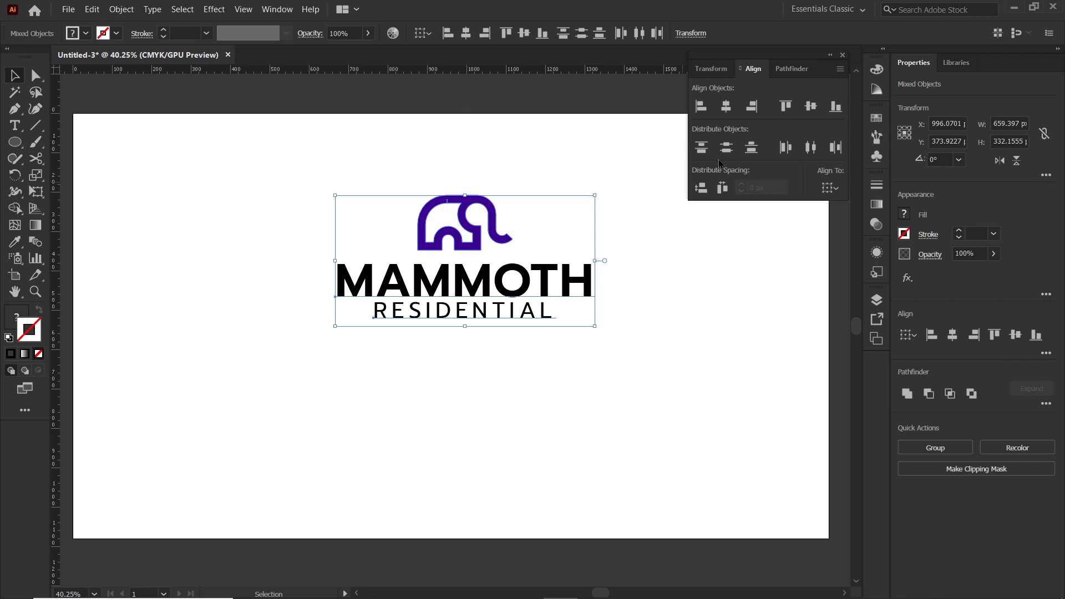
left_click(465, 154)
- Fill the elephant with the green colour 00BF77
left_click(480, 232)
key("F6")
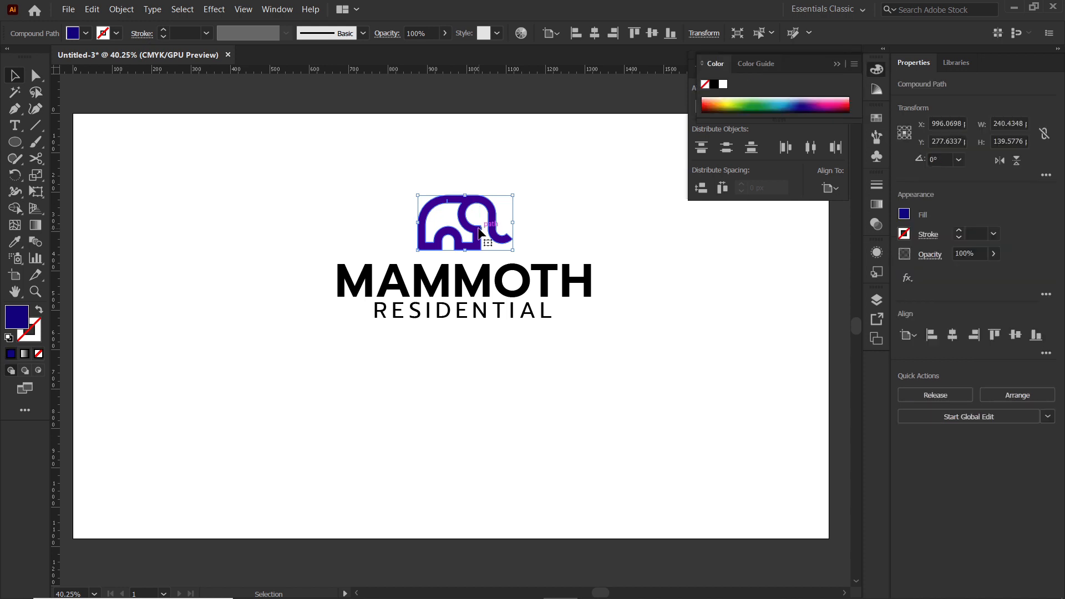
double_click(18, 322)
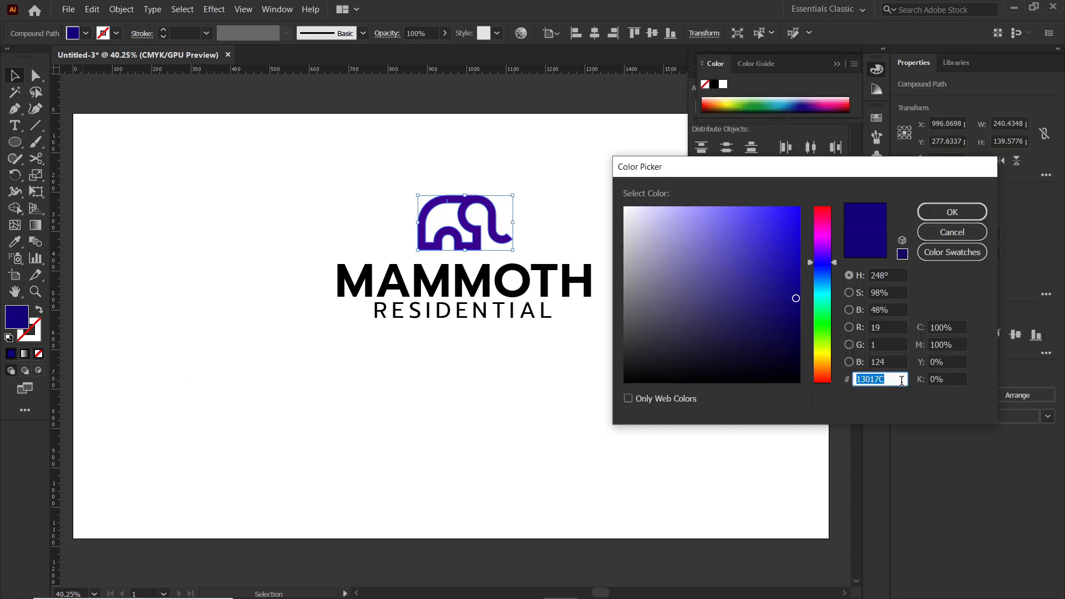
type("00BF77")
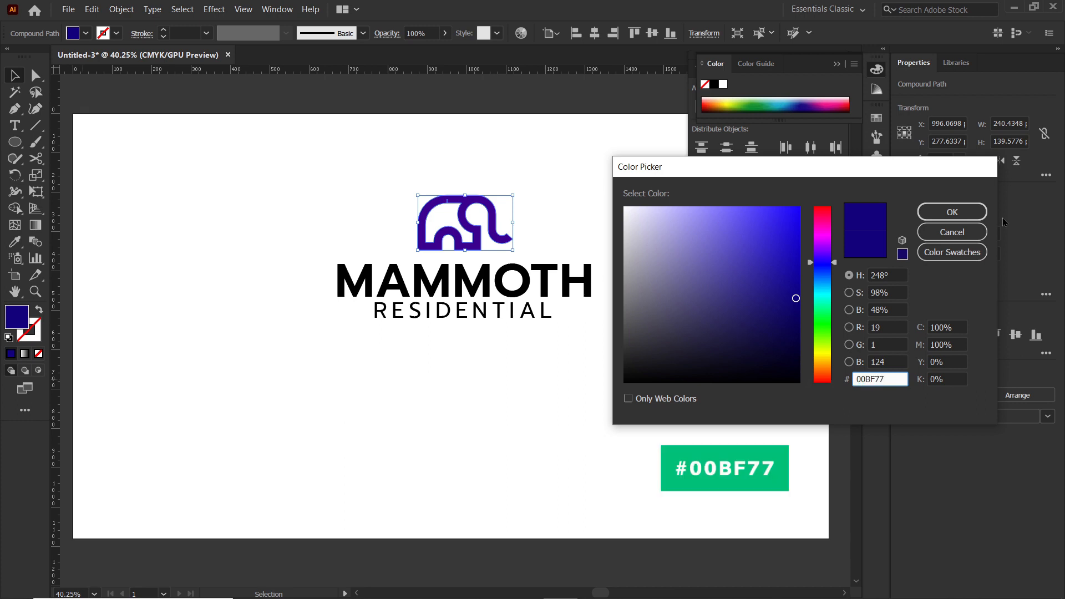
left_click(964, 212)
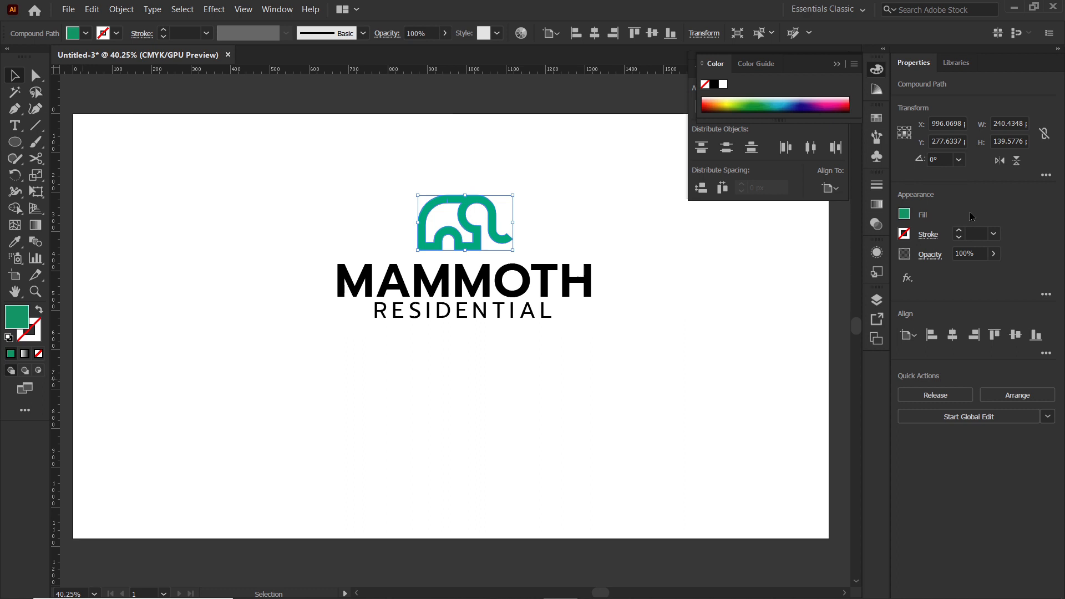
- Scale the whole logo down slightly and move it a little higher on the artboard
key("ctrl+a")
left_click_drag(593, 323, 543, 299)
left_click_drag(527, 261, 537, 249)
- Draw a green rectangle below the logo, duplicate it beside the original and fill the copy with black
key("m")
left_click_drag(200, 330, 415, 465)
key("v")
left_click_drag(283, 385, 538, 385)
left_click(77, 34)
left_click(42, 59)
- Copy the logo, scale the copy down and place small versions centred on the green and black rectangles
left_click_drag(571, 294, 359, 159)
left_click_drag(444, 222, 439, 315)
left_click_drag(547, 382, 464, 340)
left_click_drag(405, 300, 317, 388)
- Fill the lettering on the black rectangle and the entire logo on the green rectangle with white
left_click(565, 385, "shift")
left_click(78, 33)
left_click(29, 57)
left_click(566, 385, "shift")
left_click(78, 33)
left_click(29, 57)
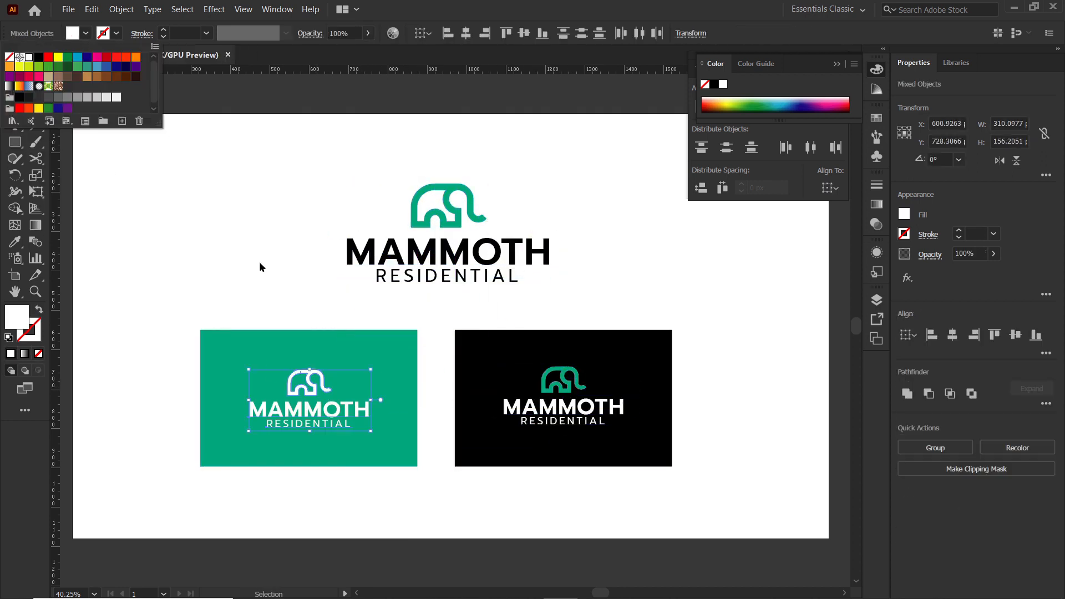
left_click(259, 266)
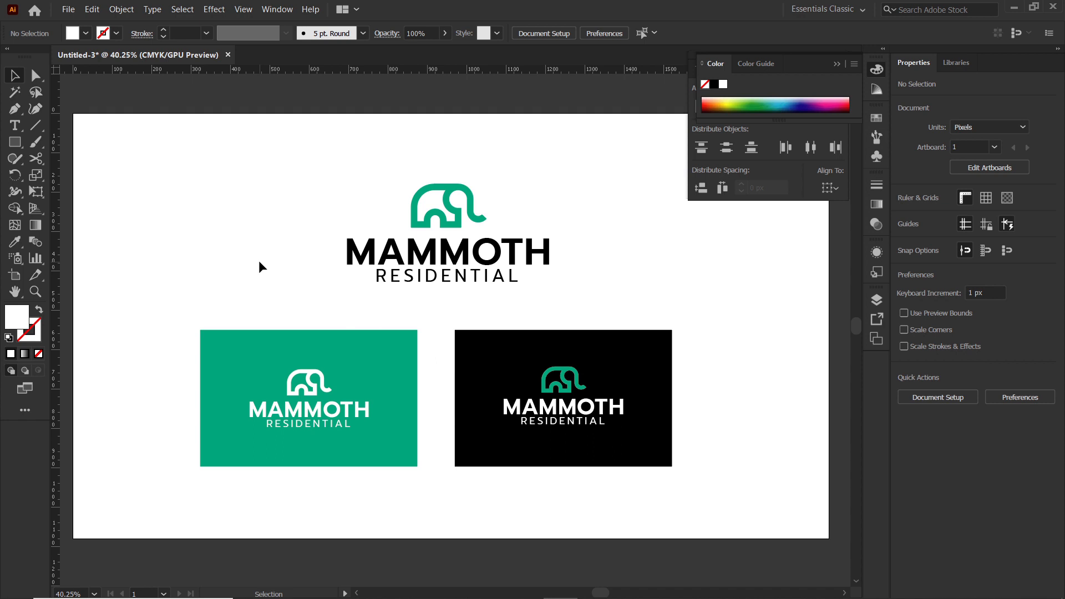